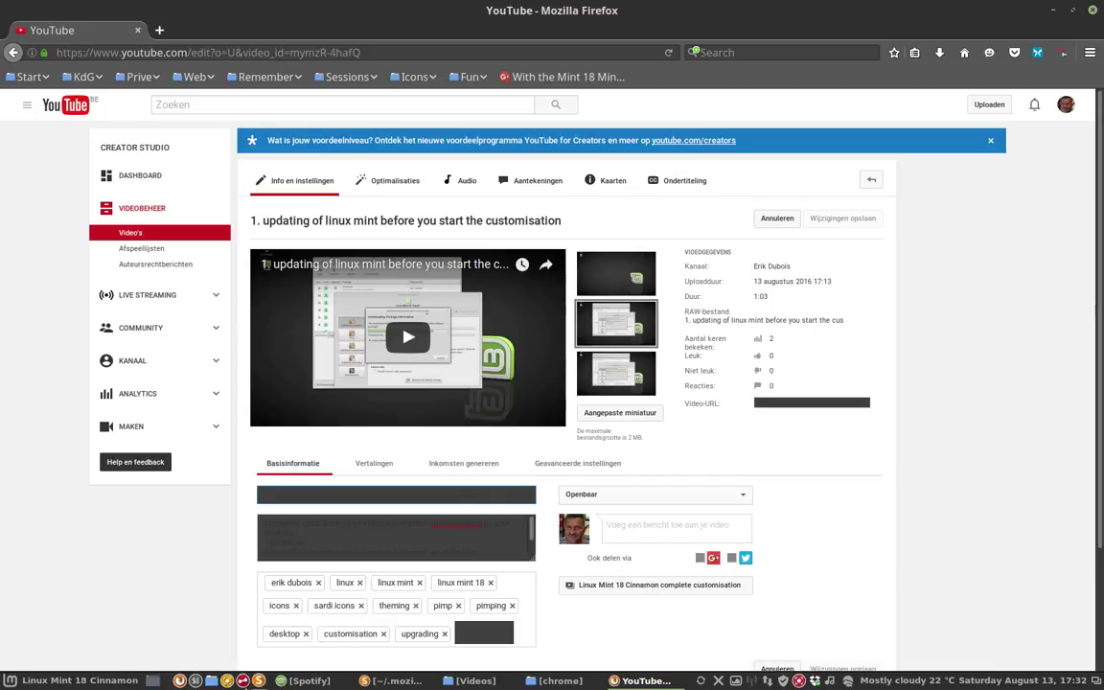
# Open the Cinnamon Themes settings from the bottom panel applet
pyautogui.click(242, 680)
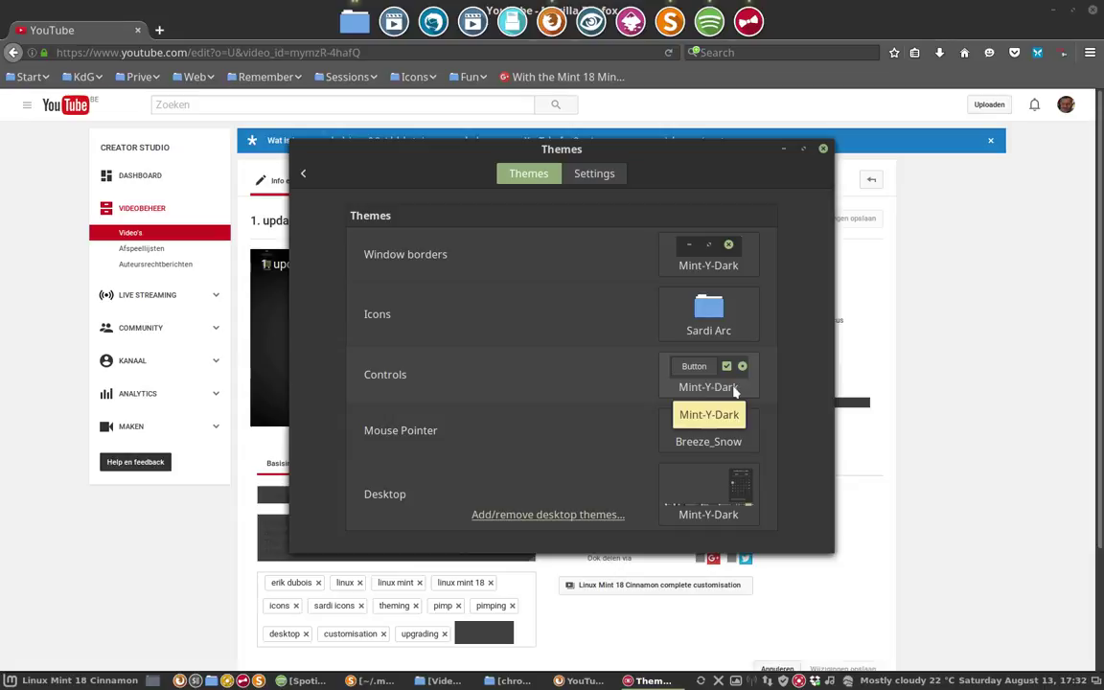
# Minimize the Themes window after confirming Controls use Mint-Y-Dark
pyautogui.click(784, 150)
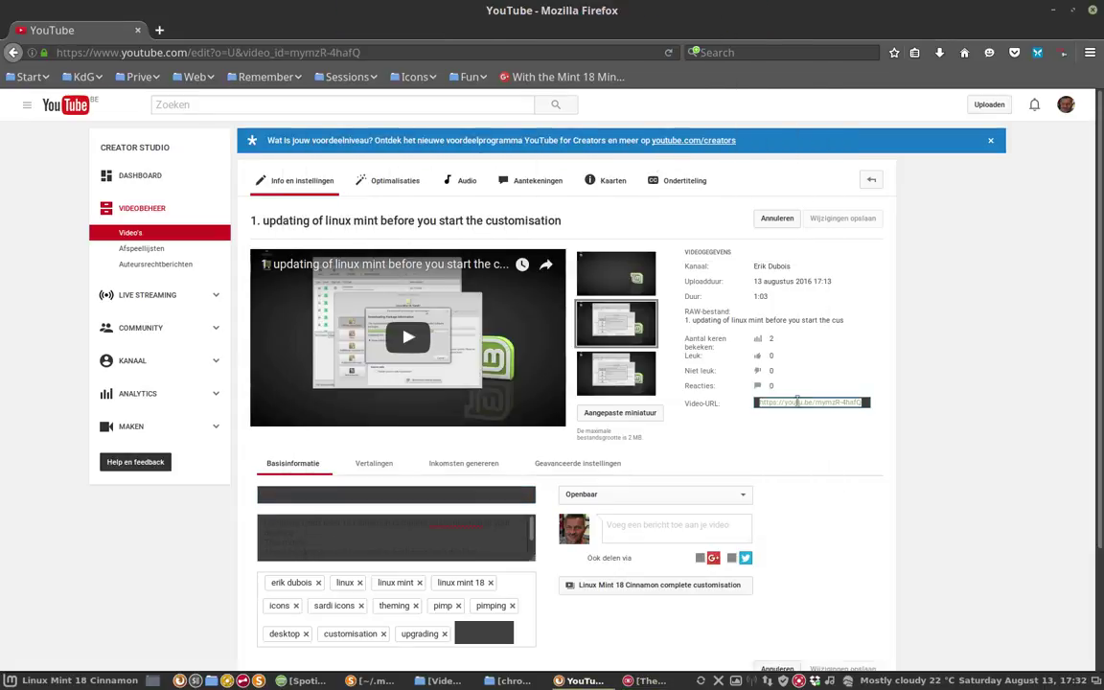
pyautogui.click(462, 498)
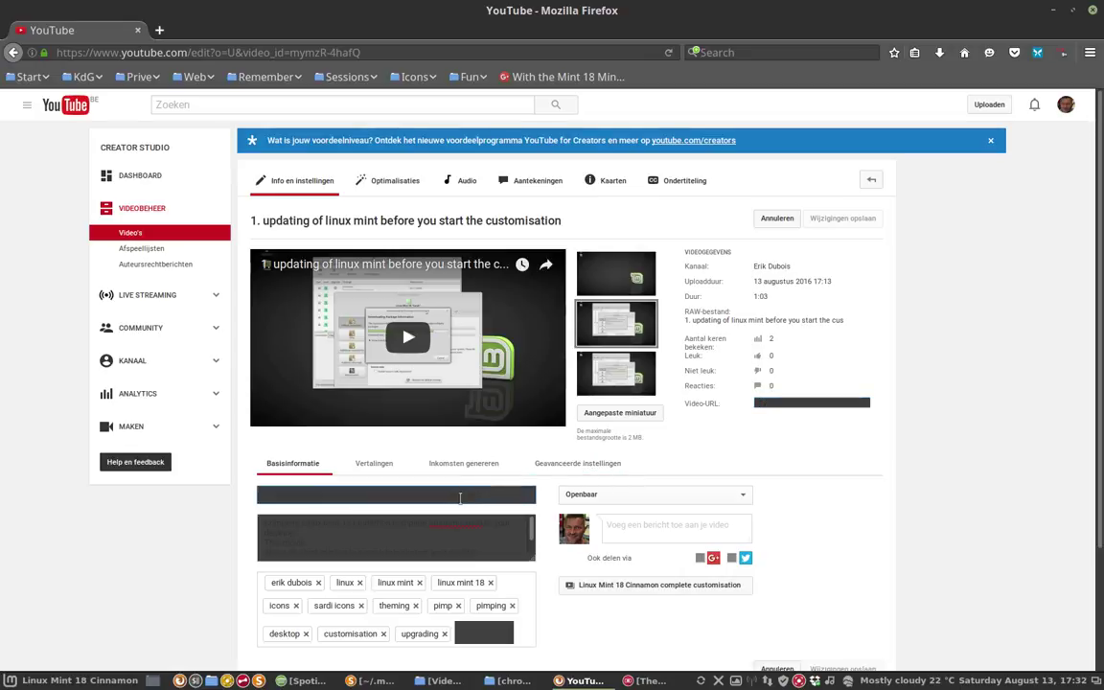
pyautogui.moveTo(427, 497); pyautogui.dragTo(238, 505)
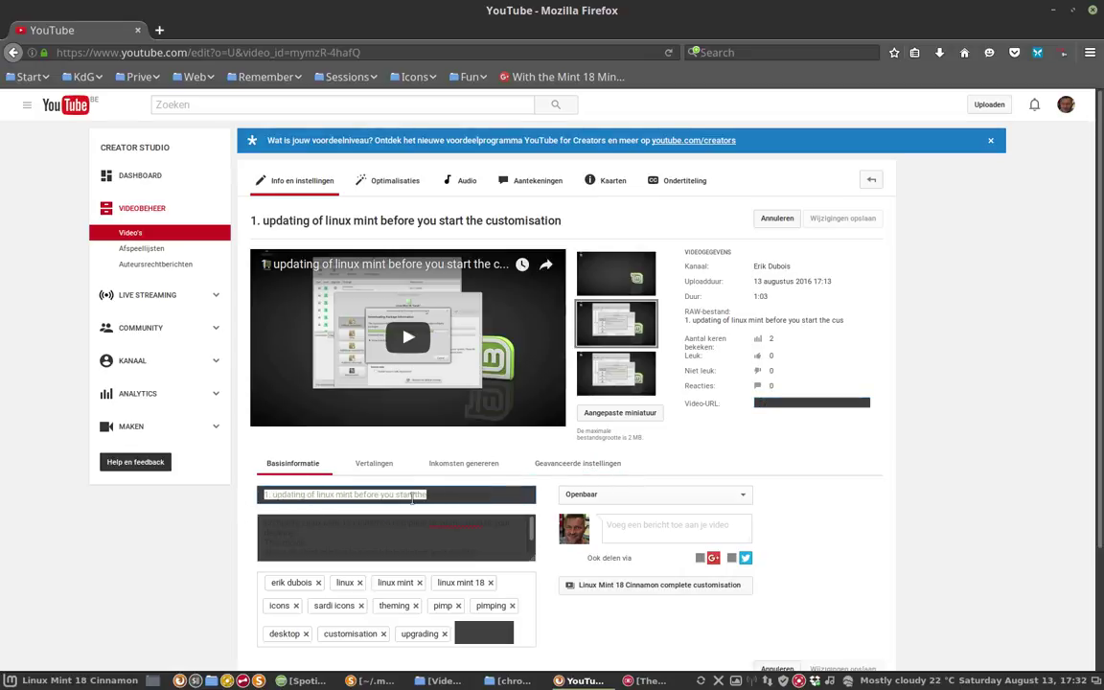
pyautogui.press('BackSpace')
pyautogui.hotkey('ctrl', 'z')
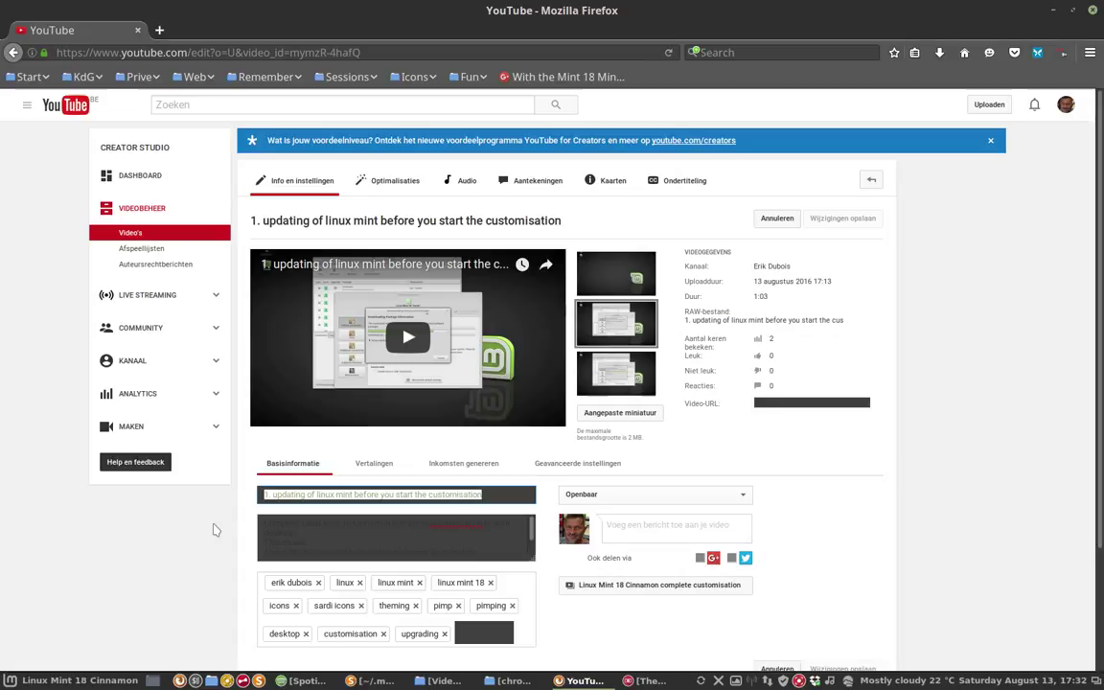
pyautogui.click(159, 32)
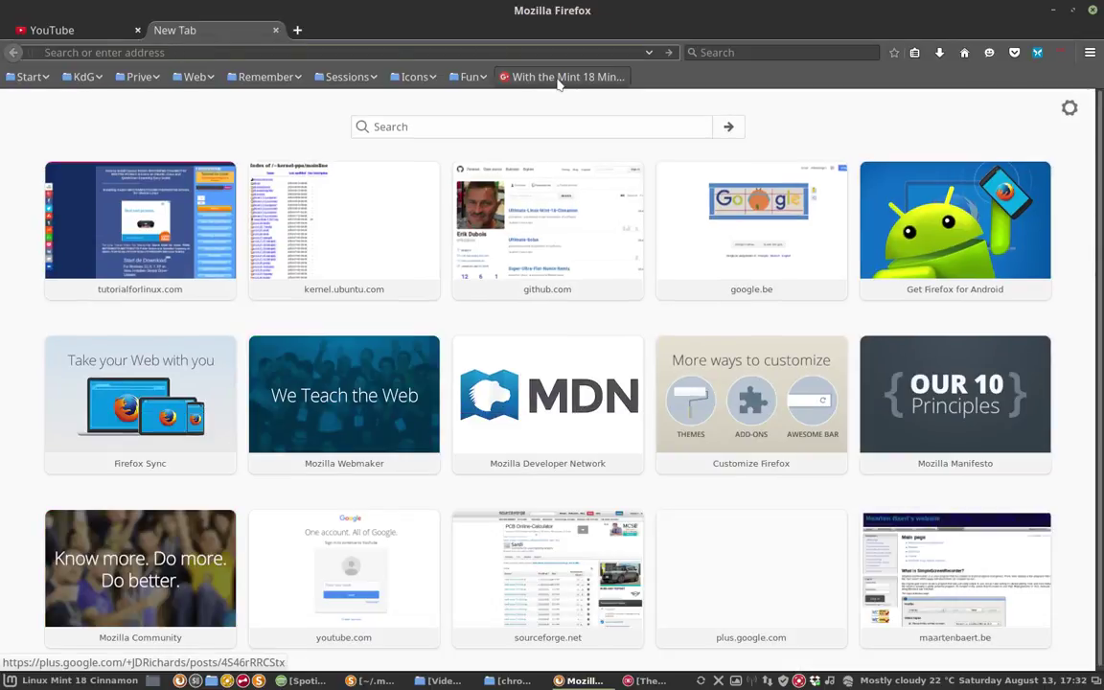
# Read the bookmarked Google+ post on the userContent.css fix, then minimize Firefox
pyautogui.click(560, 79)
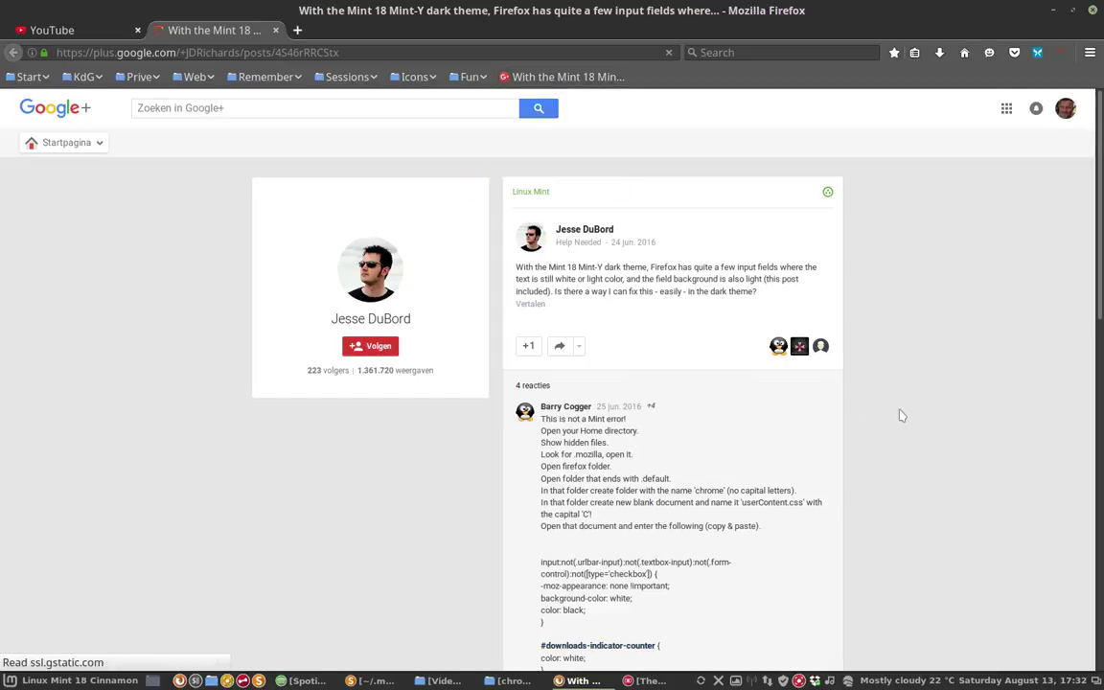
pyautogui.scroll(-3, 902, 415)
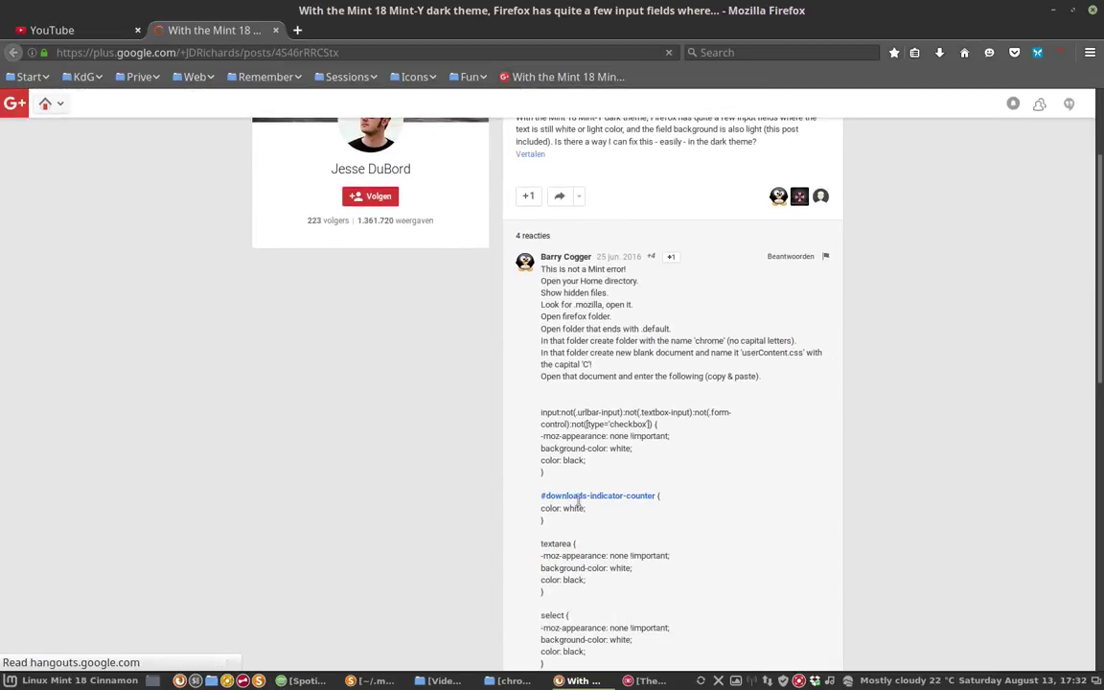
pyautogui.scroll(-2, 579, 500)
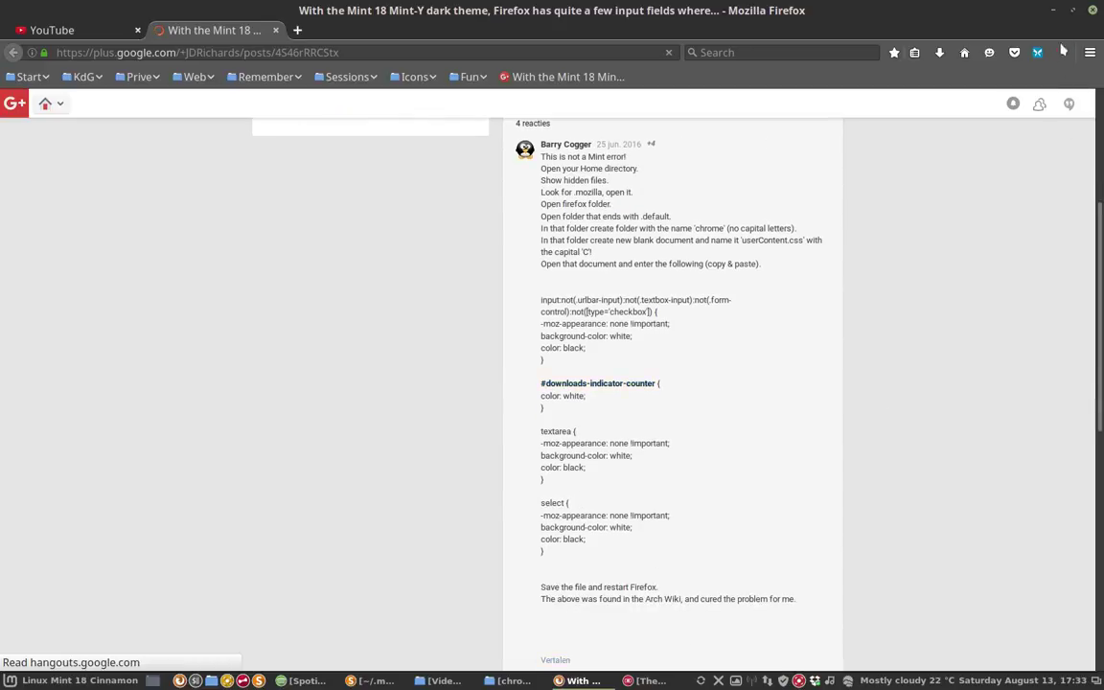
pyautogui.click(1053, 13)
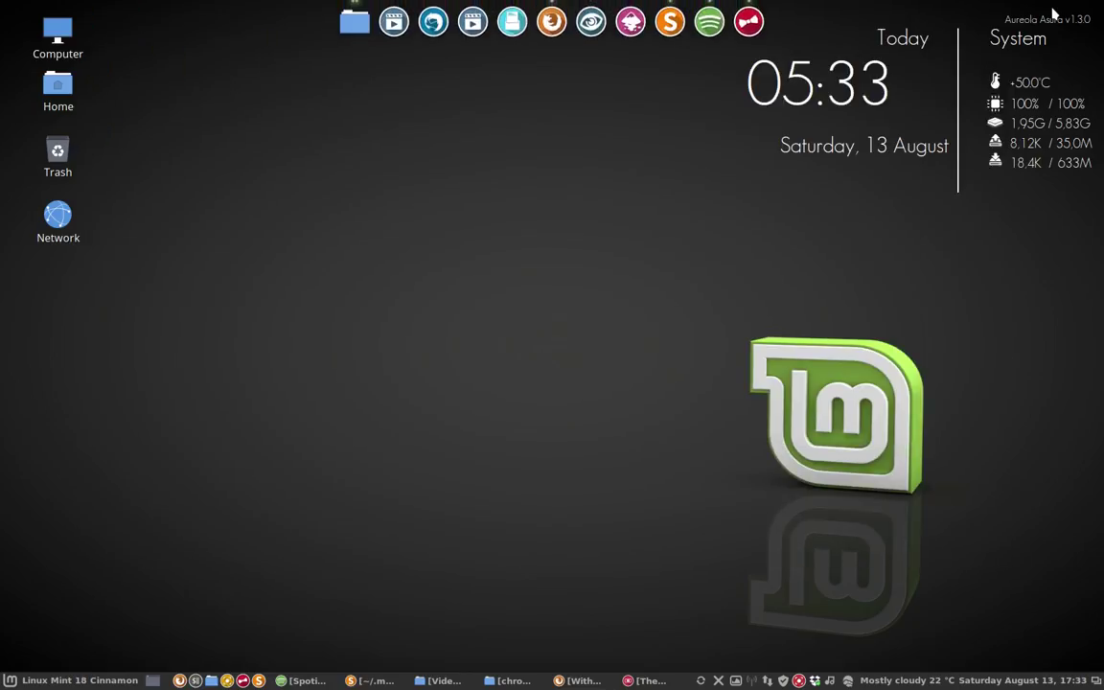
# Navigate Nemo to the chrome folder inside the mwad0hks.default profile
pyautogui.click(512, 681)
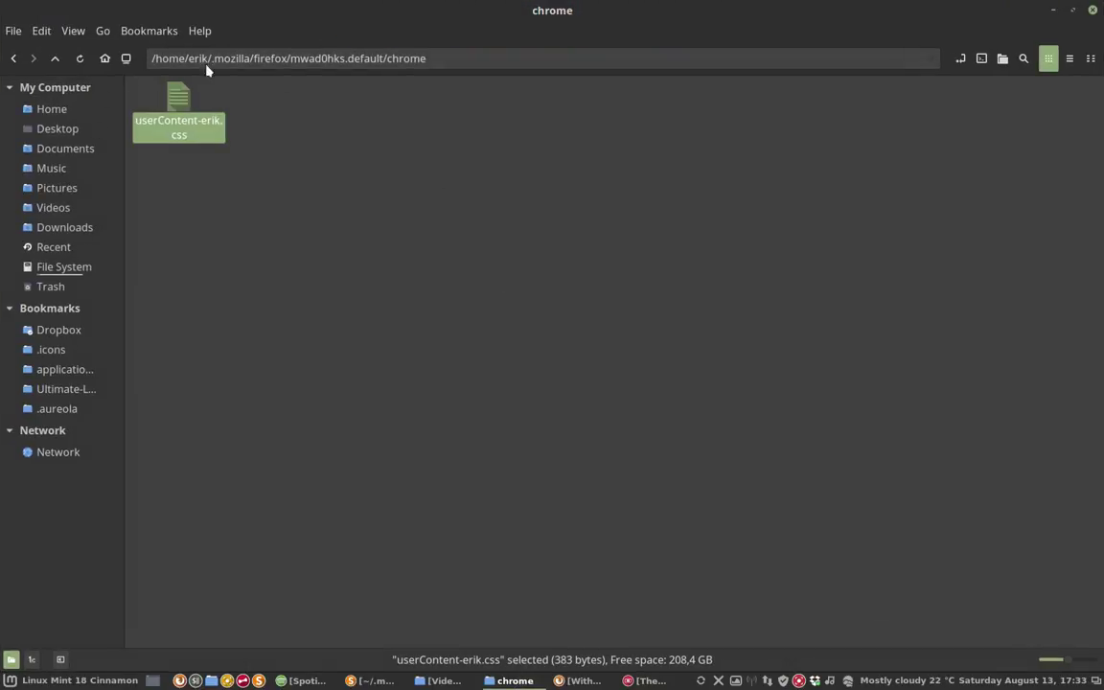
pyautogui.click(960, 58)
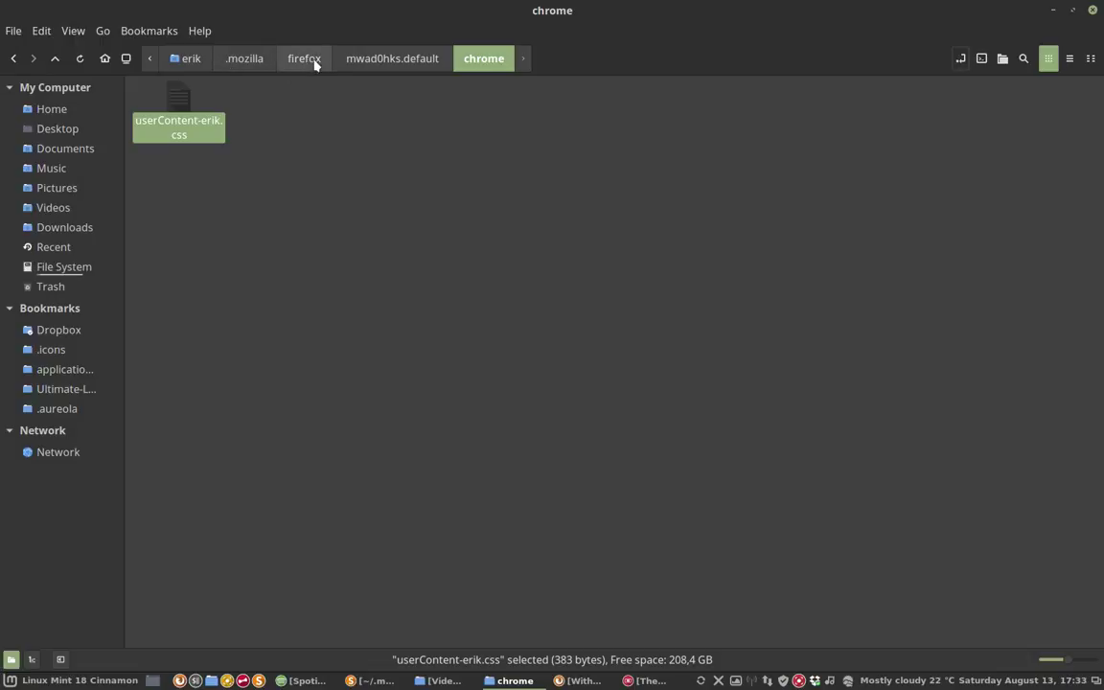
pyautogui.click(419, 63)
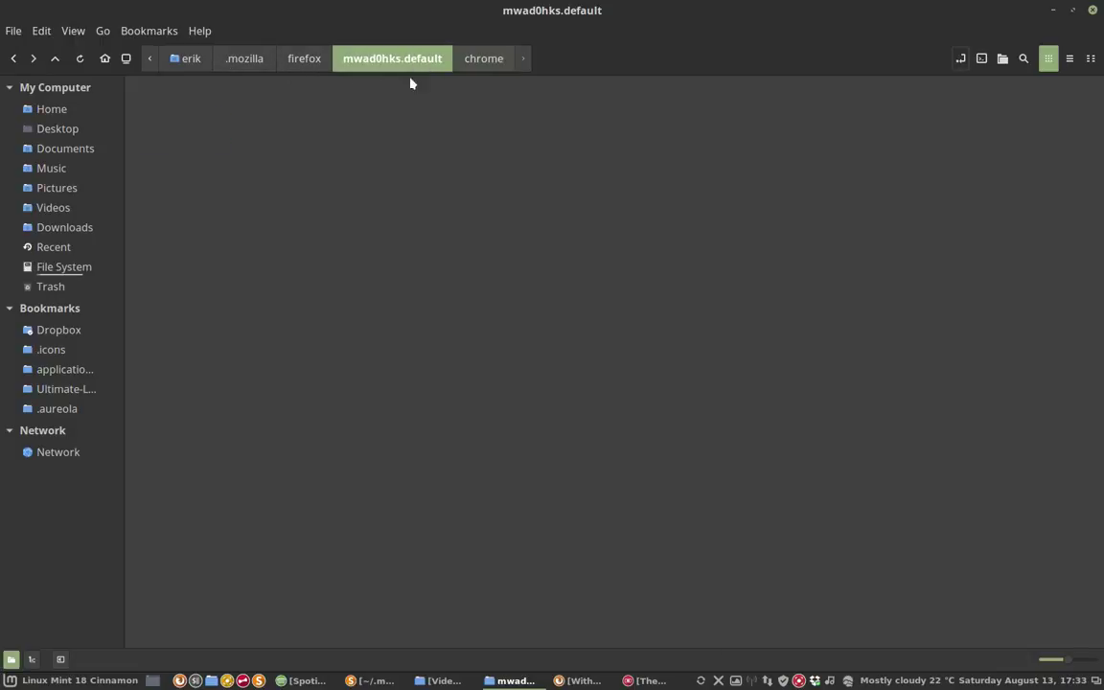
pyautogui.click(288, 102)
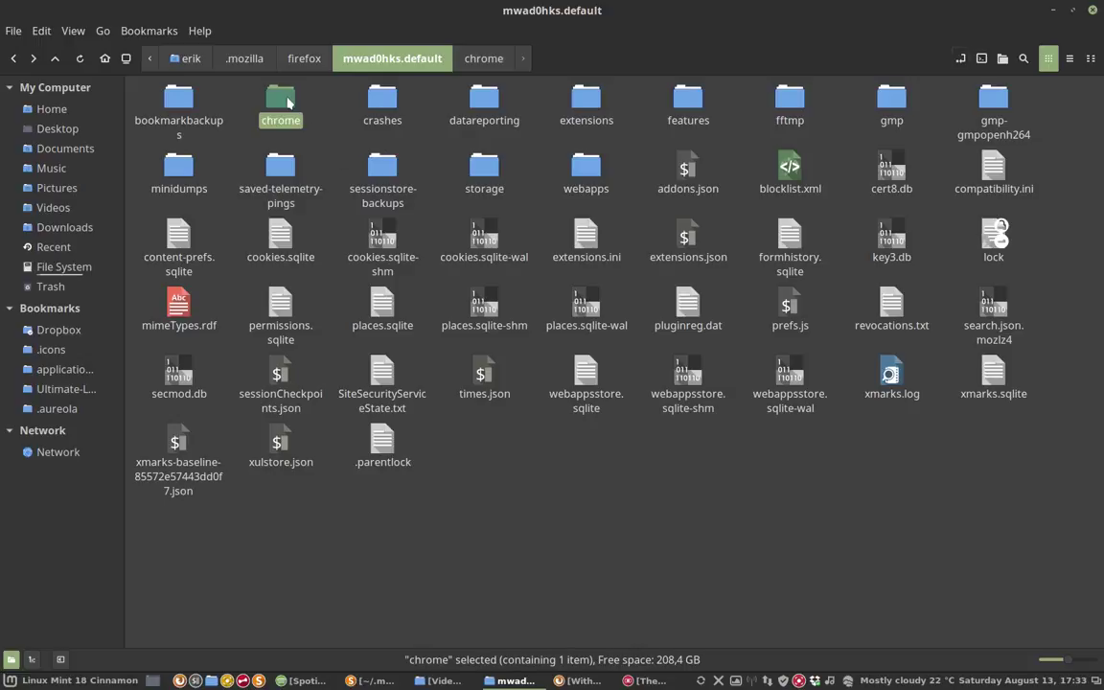
pyautogui.doubleClick(288, 103)
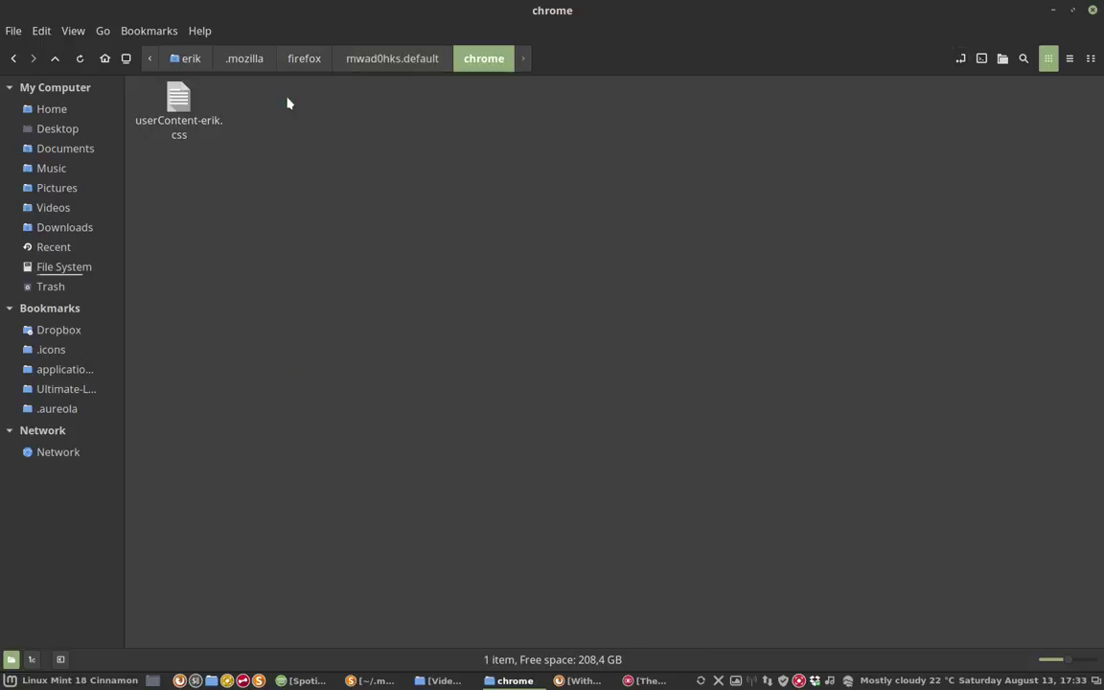
# Rename userContent-erik.css to userContent.css and open it in Sublime Text
pyautogui.rightClick(288, 111)
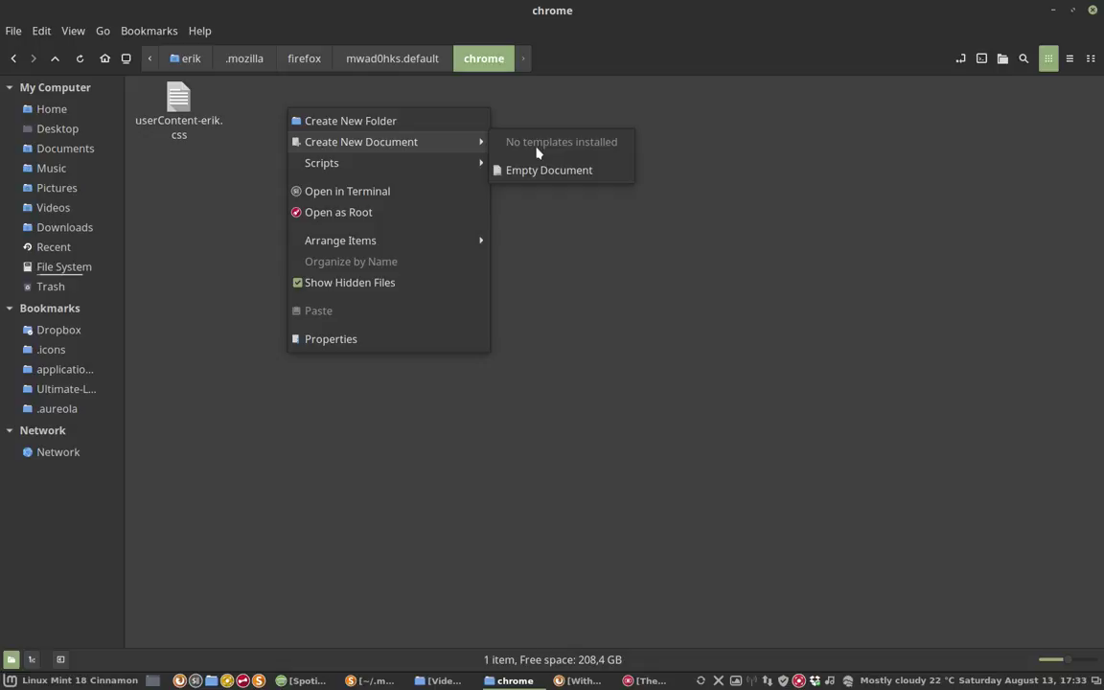
pyautogui.moveTo(362, 142)
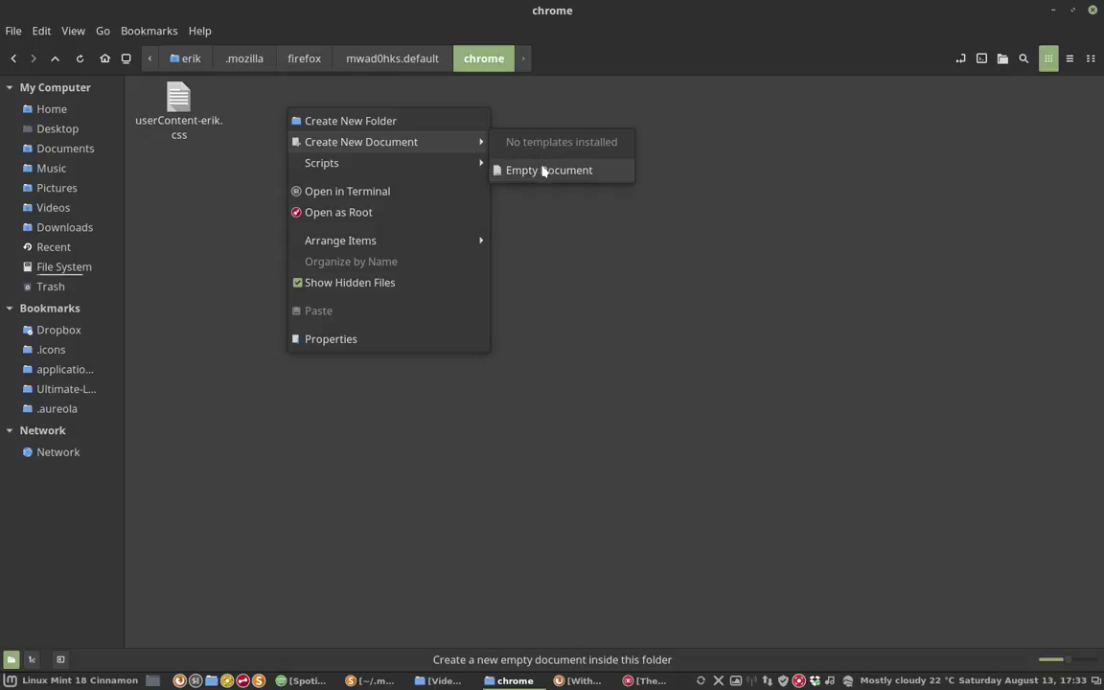
pyautogui.click(202, 123)
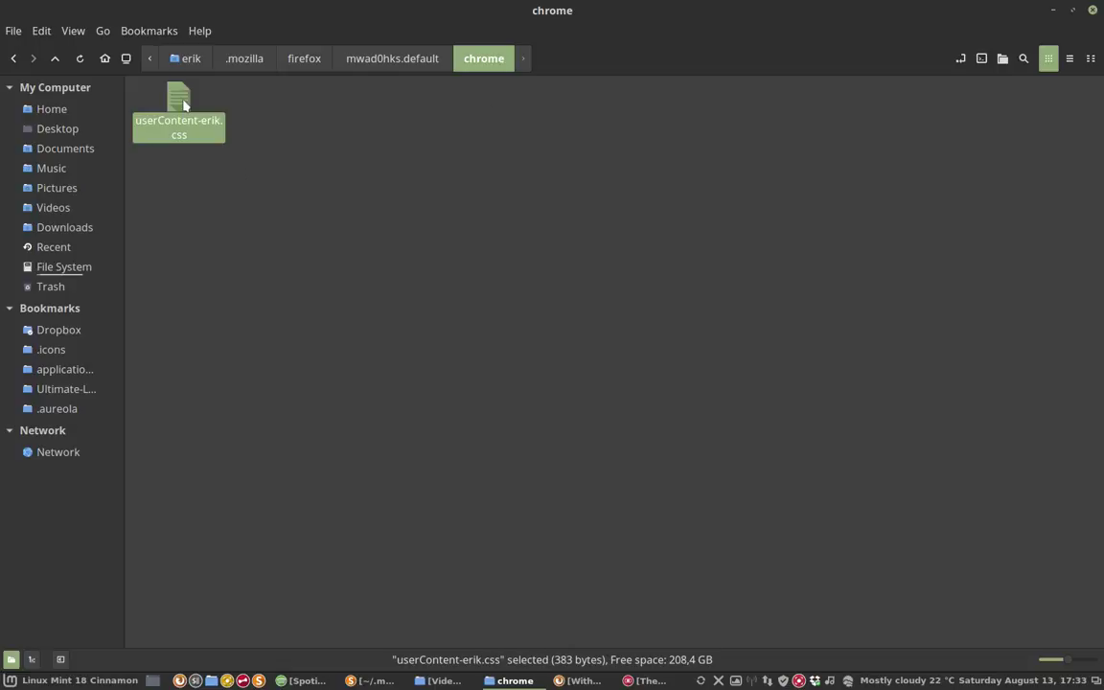
pyautogui.press('F2')
pyautogui.press('Right')
pyautogui.press('BackSpace')
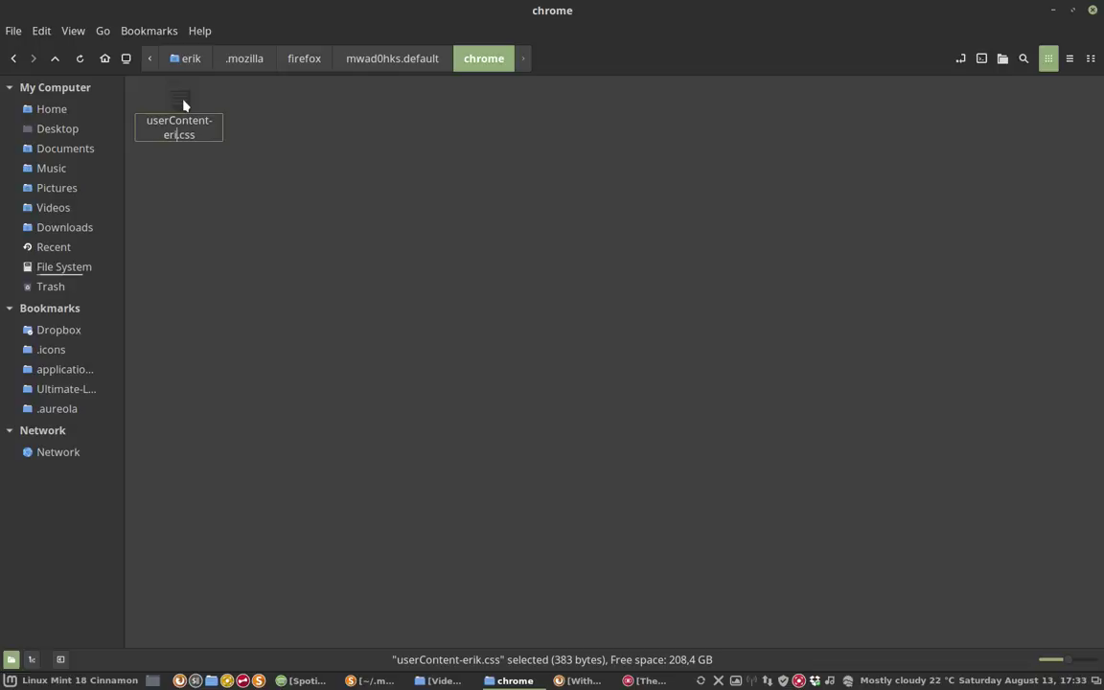
pyautogui.press('BackSpace')
pyautogui.press('BackSpace')
pyautogui.press('BackSpace')
pyautogui.press('BackSpace')
pyautogui.press('Return')
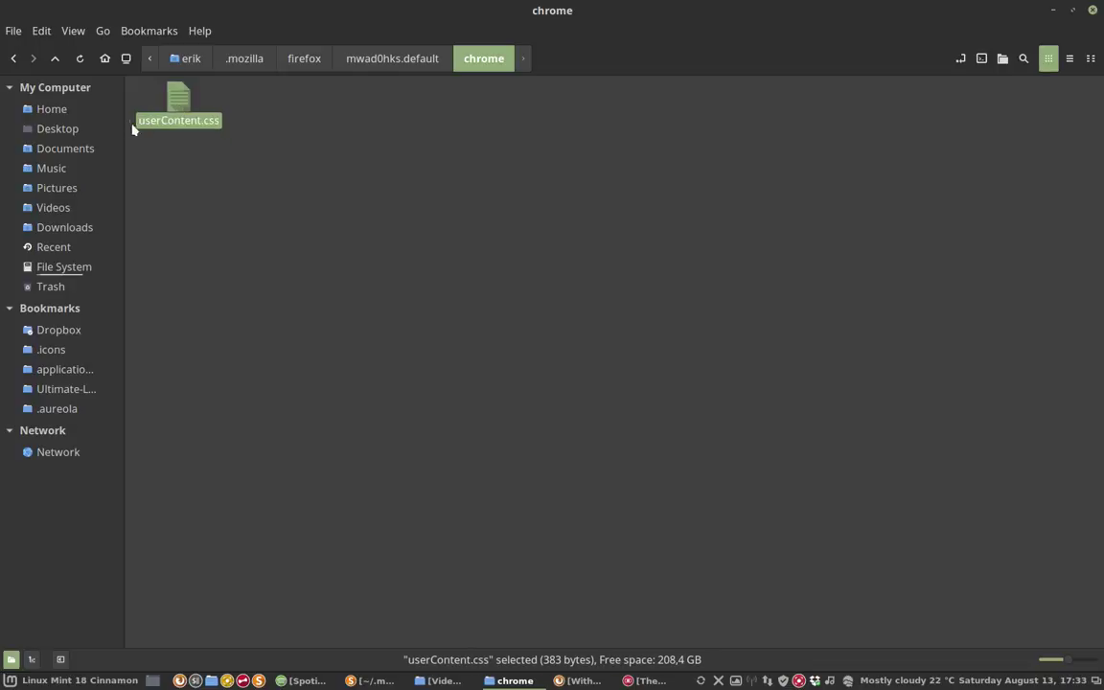
pyautogui.doubleClick(178, 106)
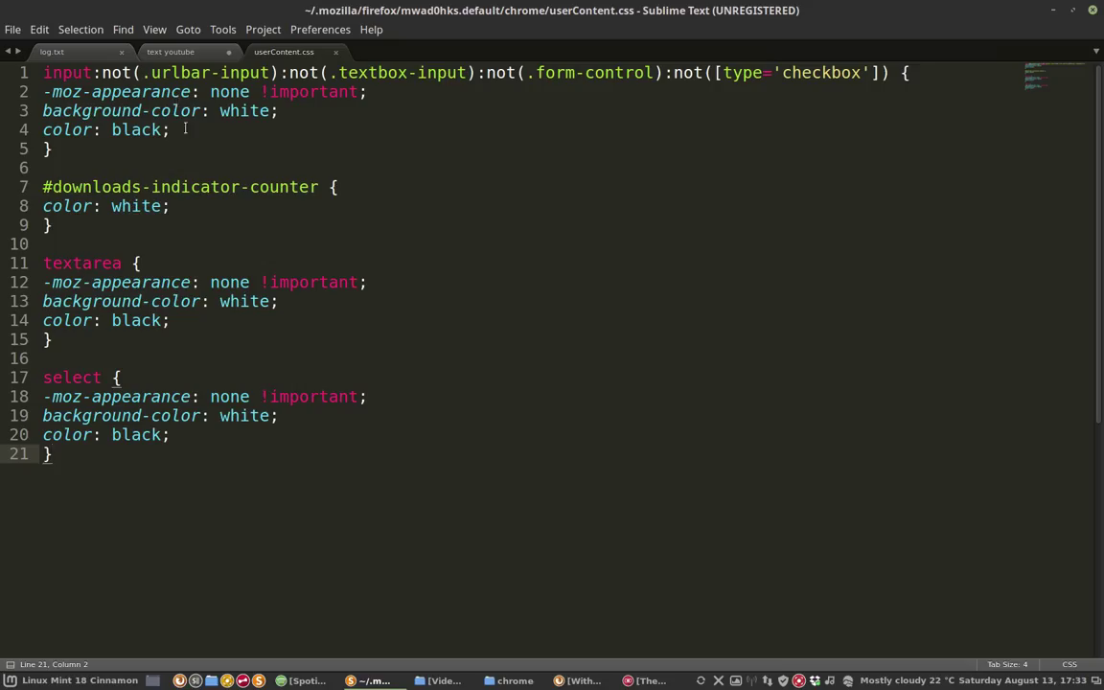
# Compare the stylesheet's rules with the CSS quoted in the Google+ comment
pyautogui.moveTo(71, 461); pyautogui.dragTo(5, 53)
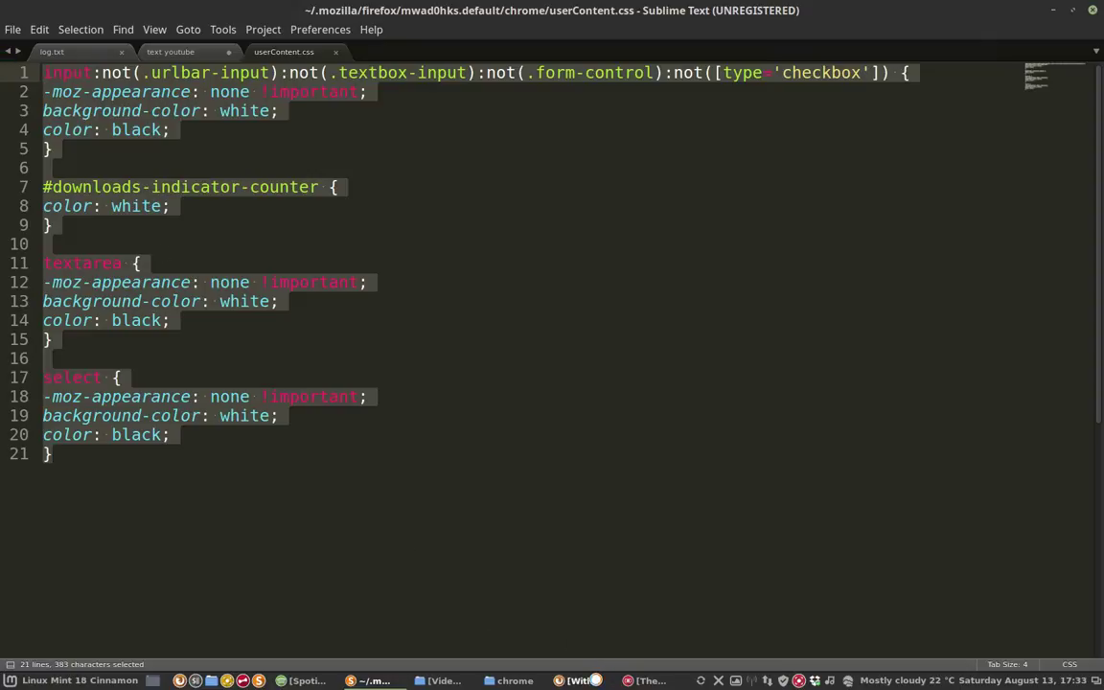
pyautogui.click(580, 681)
pyautogui.moveTo(671, 384)
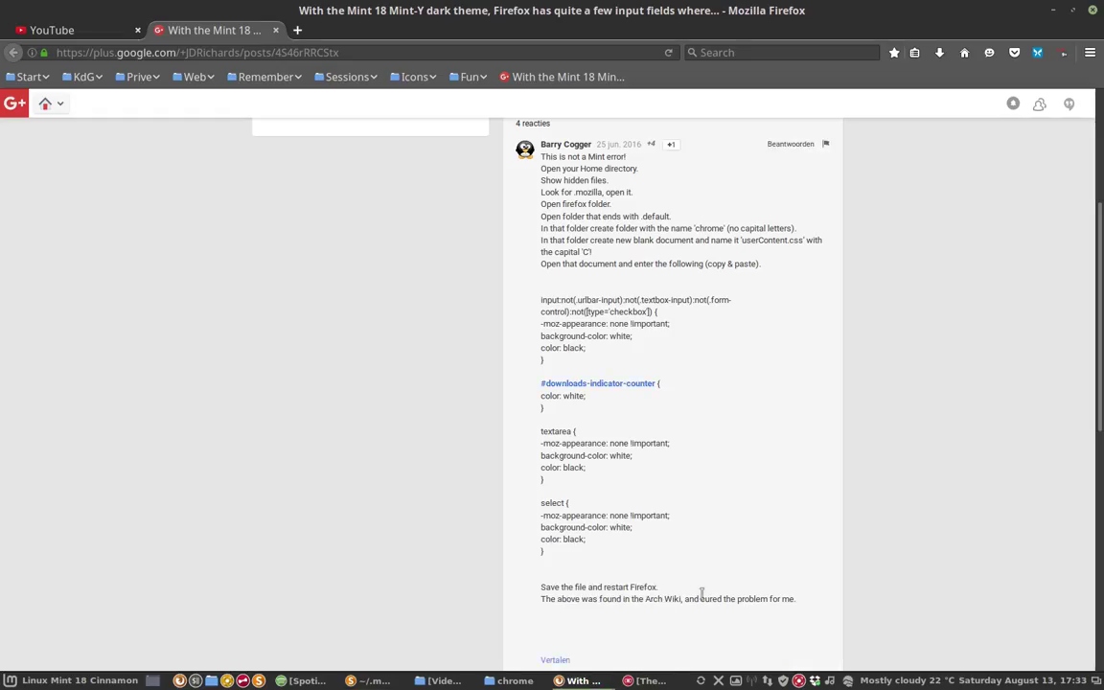
pyautogui.moveTo(546, 556); pyautogui.dragTo(525, 302)
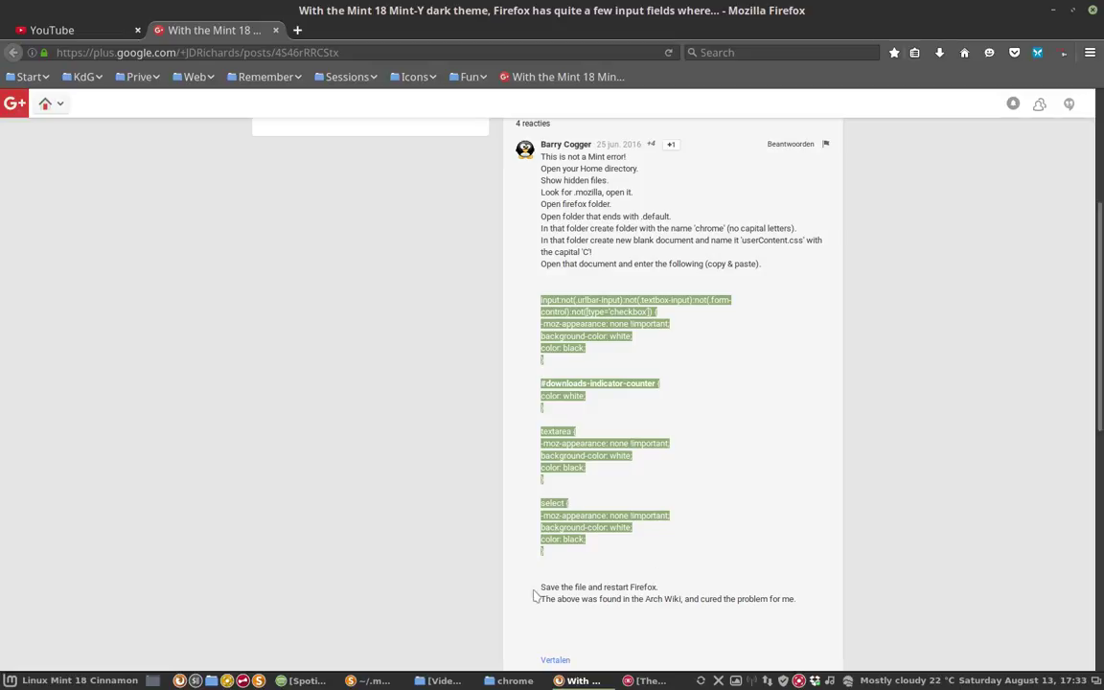
# Walk through the input, downloads-counter and textarea rules setting white backgrounds and black text
pyautogui.click(1053, 12)
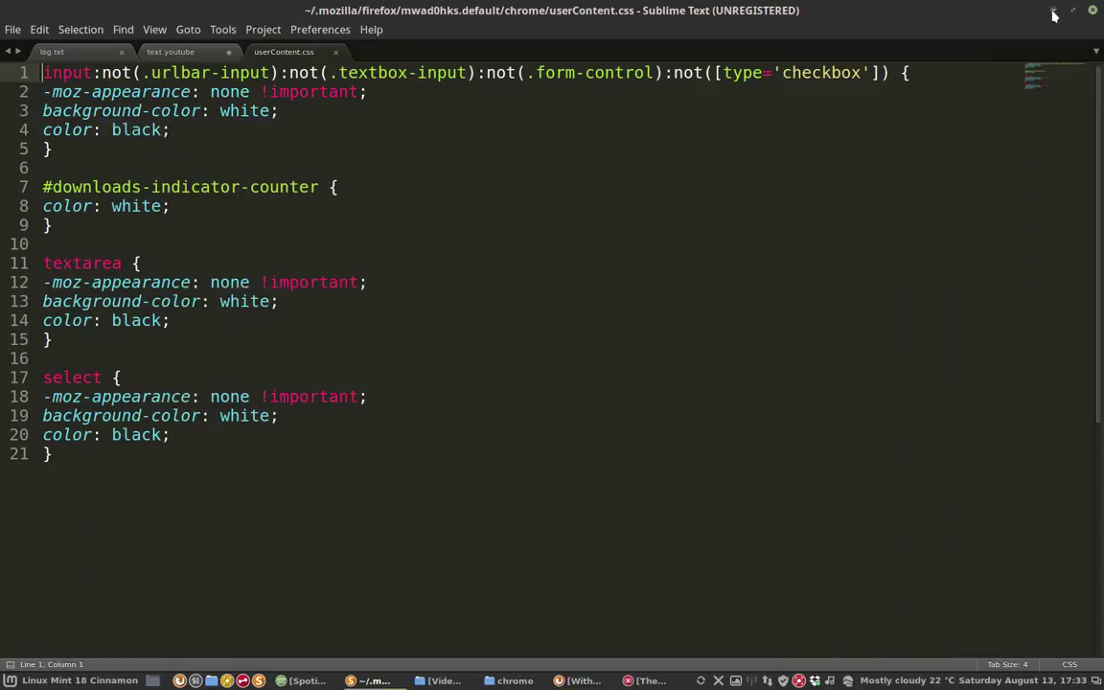
pyautogui.click(174, 151)
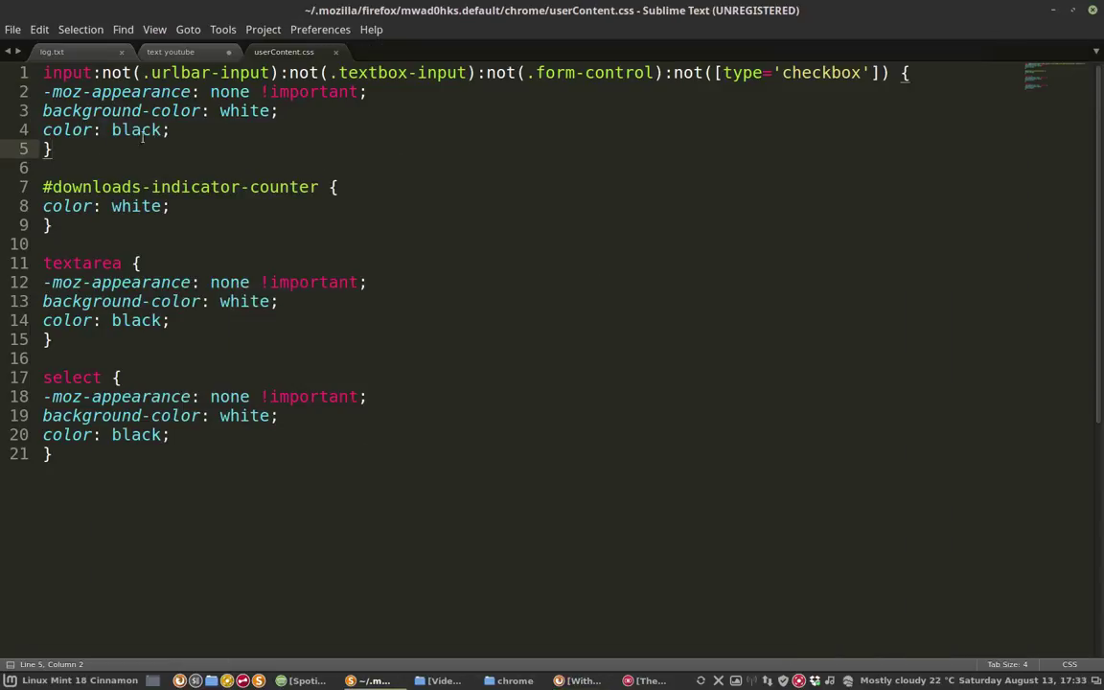
pyautogui.moveTo(170, 131); pyautogui.dragTo(37, 130)
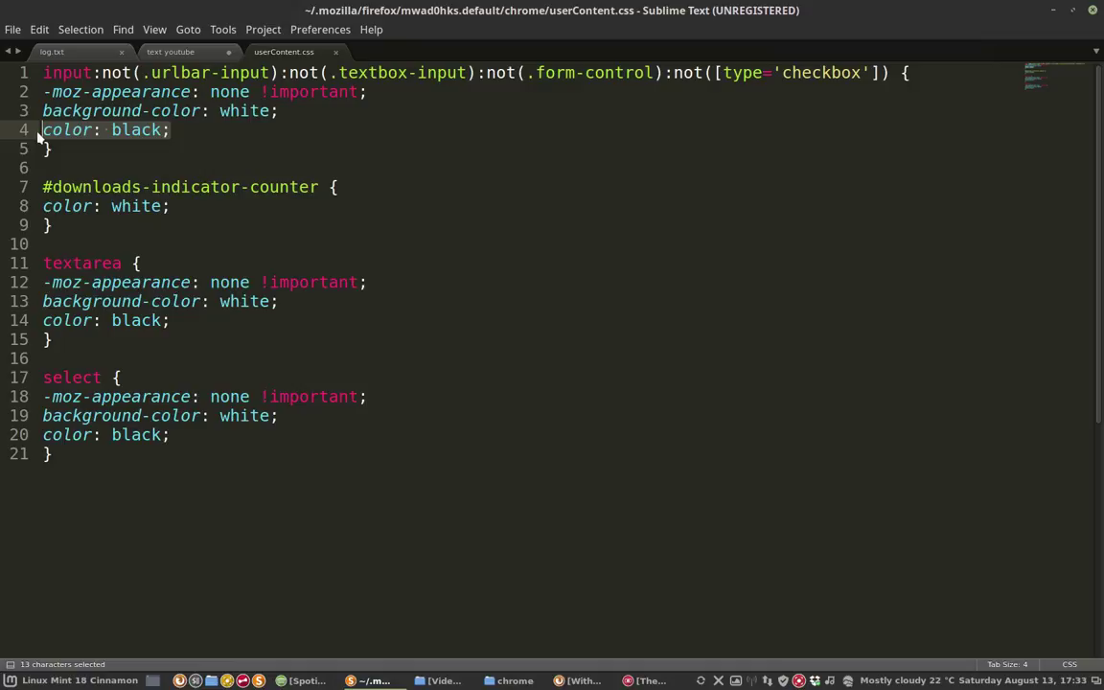
pyautogui.moveTo(44, 110)
pyautogui.mouseDown()
pyautogui.moveTo(301, 91)
pyautogui.moveTo(304, 106)
pyautogui.mouseUp()
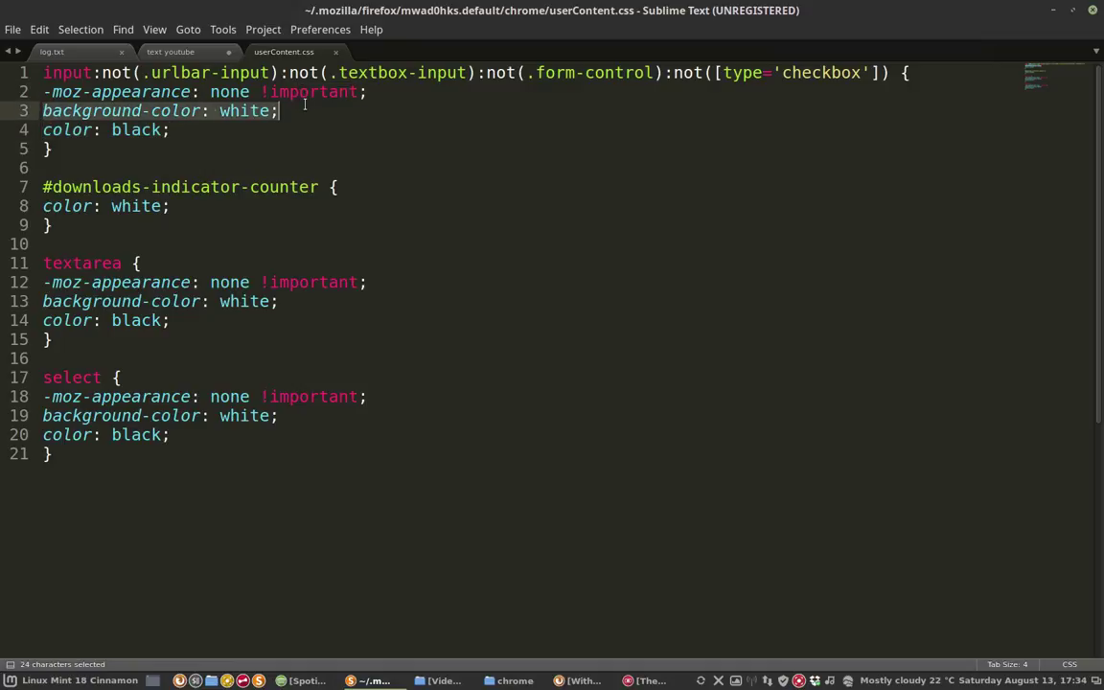
pyautogui.moveTo(169, 320)
pyautogui.mouseDown()
pyautogui.moveTo(99, 320)
pyautogui.moveTo(41, 301)
pyautogui.mouseUp()
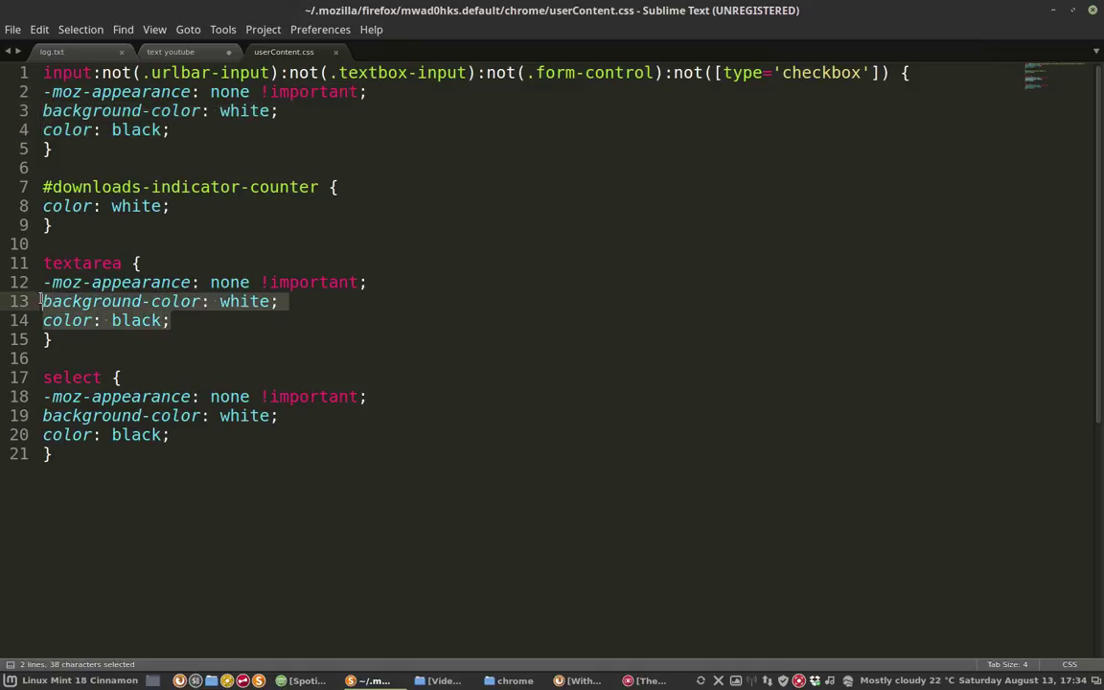
pyautogui.moveTo(170, 206); pyautogui.dragTo(41, 207)
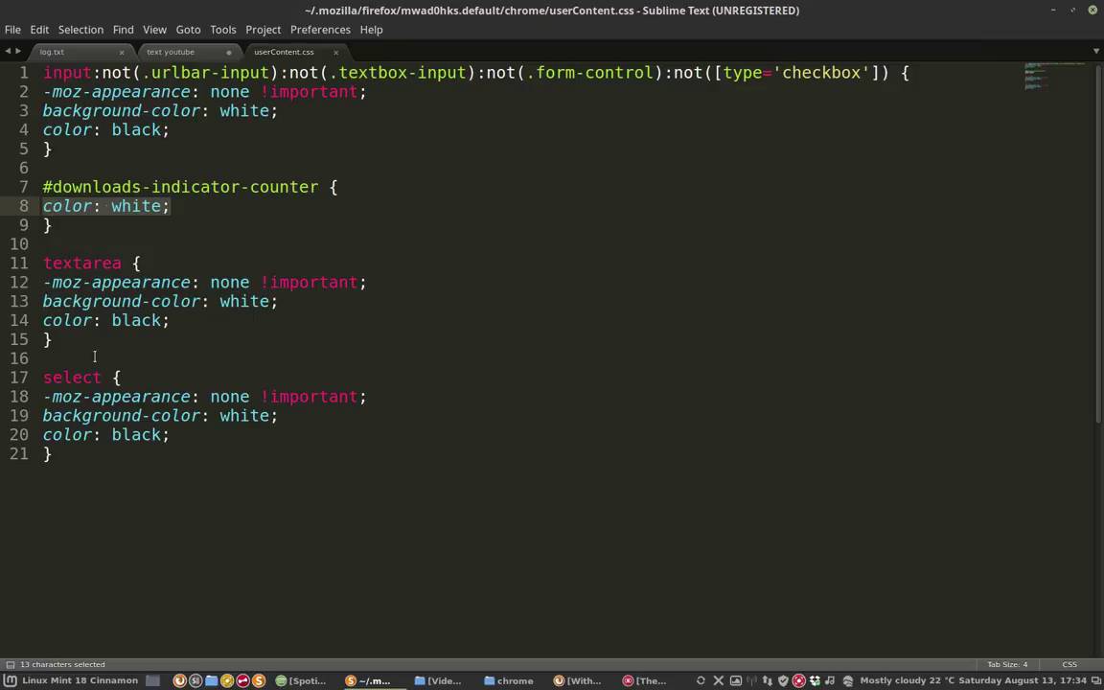
pyautogui.moveTo(141, 263); pyautogui.dragTo(44, 263)
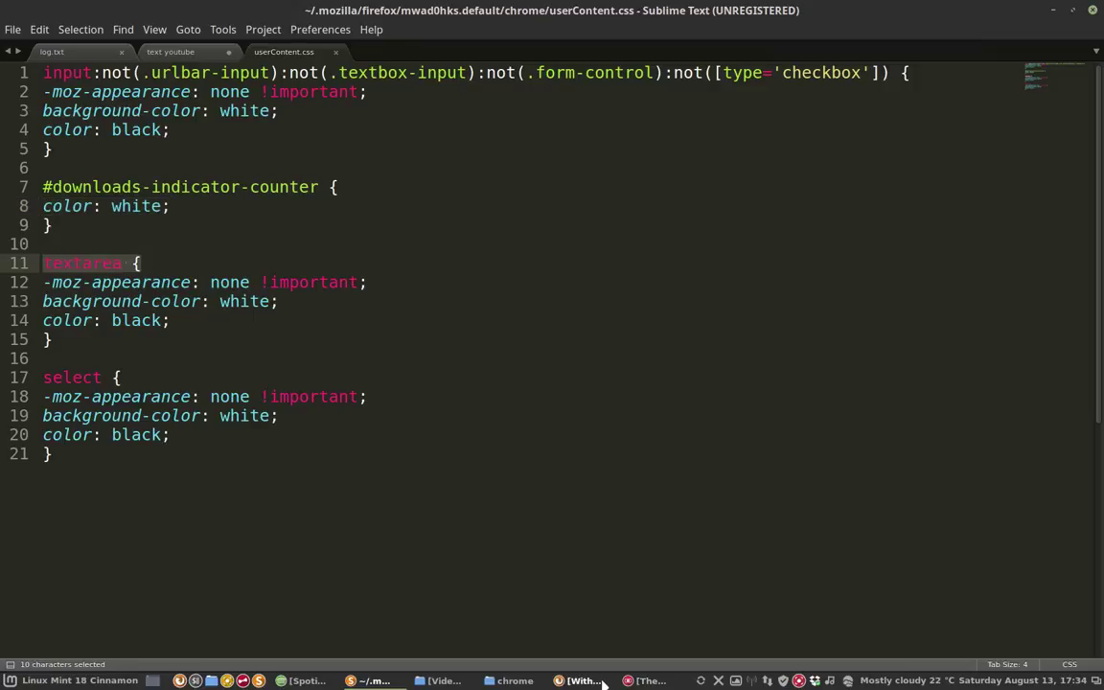
# Recheck the YouTube edit page, then save userContent.css with Ctrl+S
pyautogui.click(562, 681)
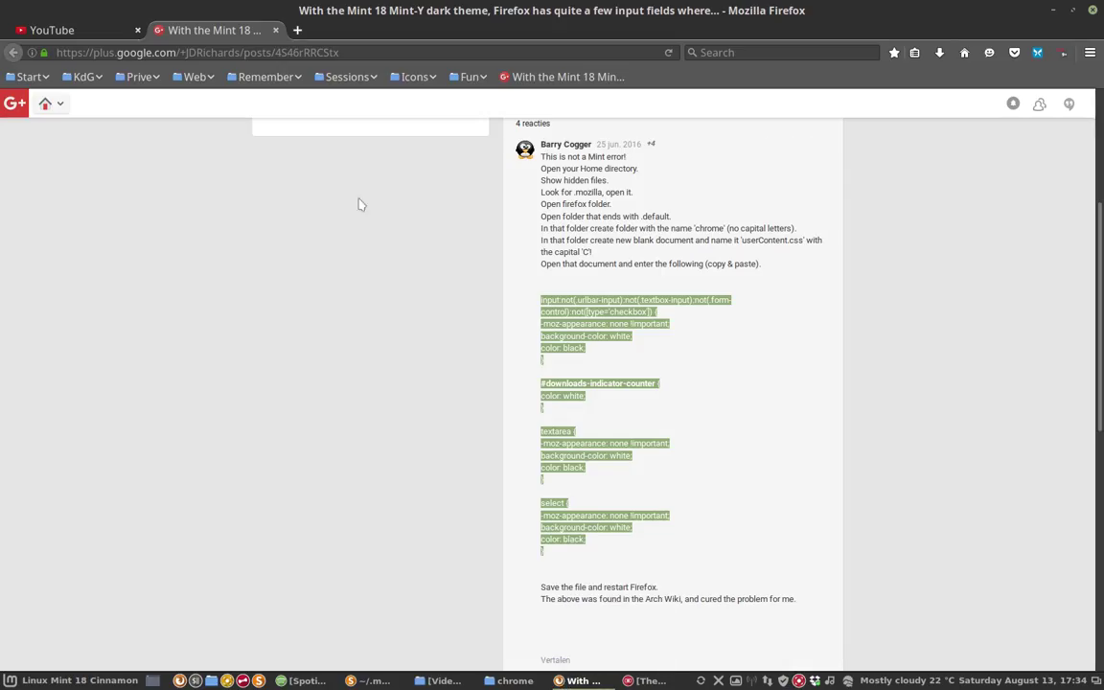
pyautogui.click(71, 32)
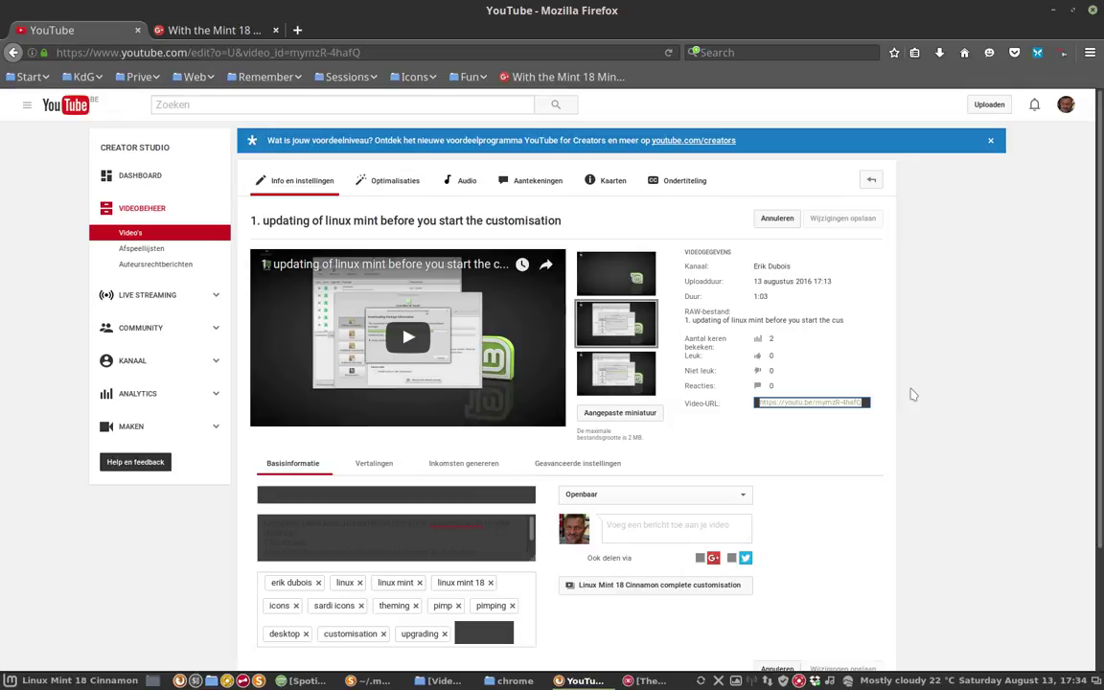
pyautogui.click(1054, 9)
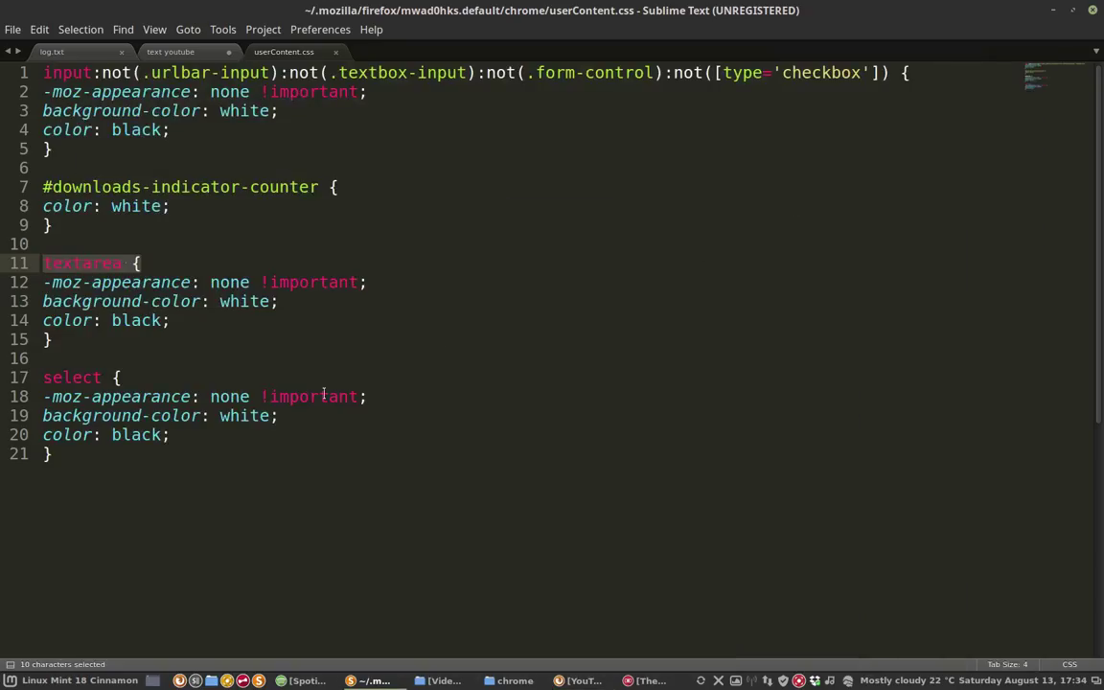
pyautogui.moveTo(74, 463)
pyautogui.mouseDown()
pyautogui.moveTo(39, 396)
pyautogui.moveTo(38, 187)
pyautogui.moveTo(6, 72)
pyautogui.mouseUp()
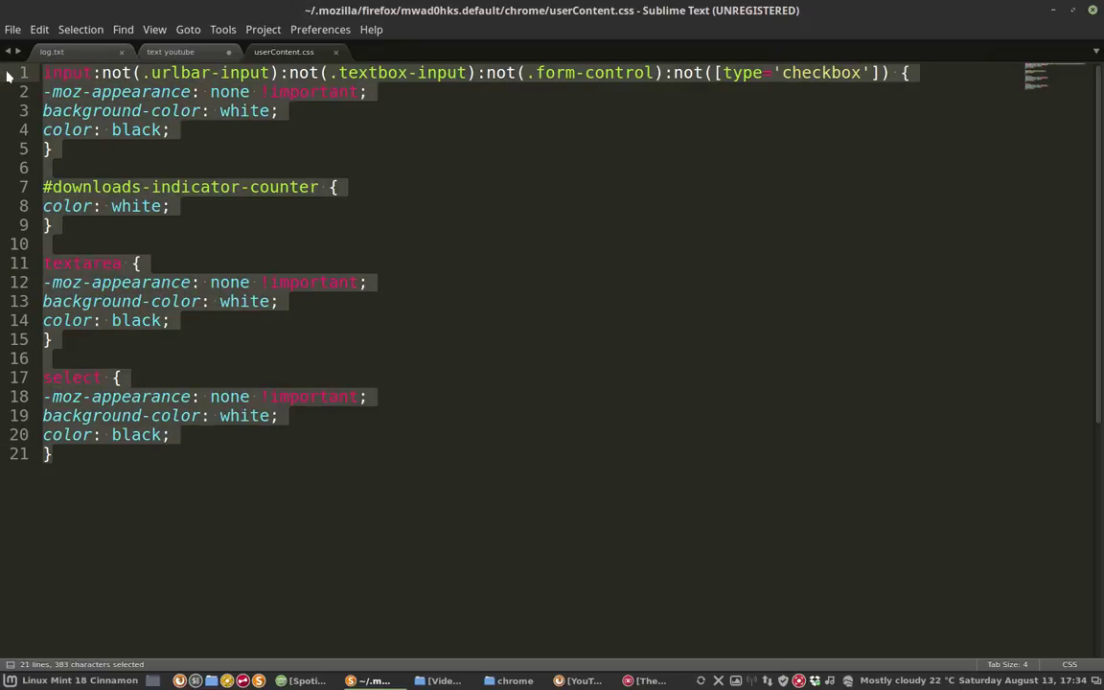
pyautogui.hotkey('ctrl', 's')
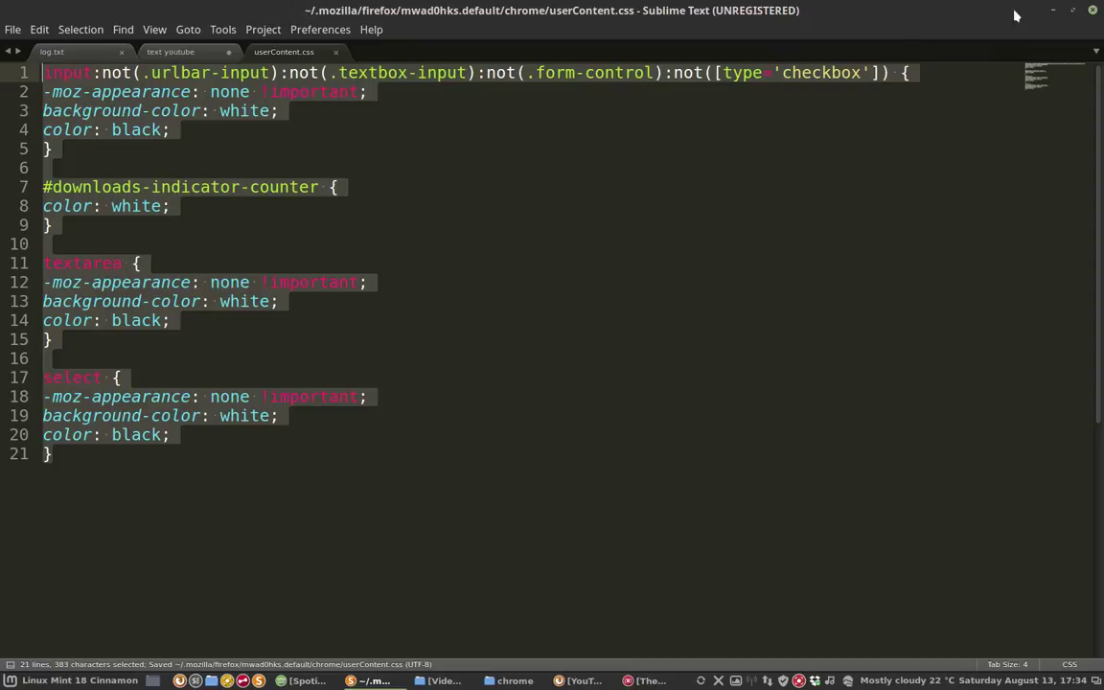
pyautogui.click(1054, 10)
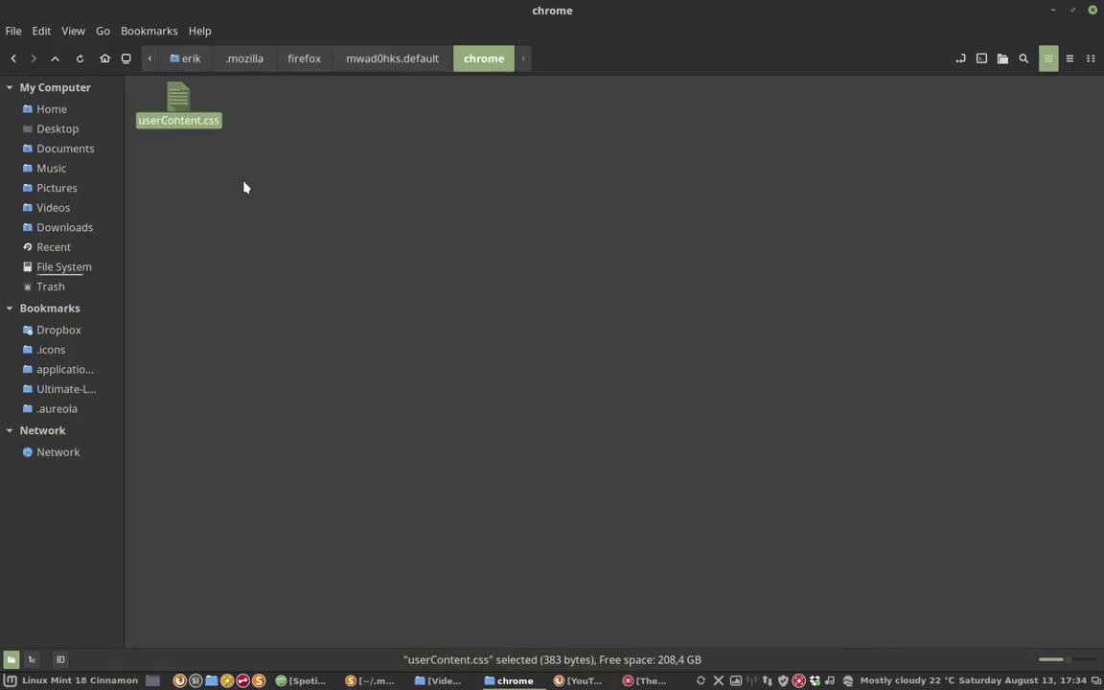
# Close Nemo, quit Firefox, and relaunch it from the panel
pyautogui.click(245, 187)
pyautogui.hotkey('ctrl', 'a')
pyautogui.click(1093, 11)
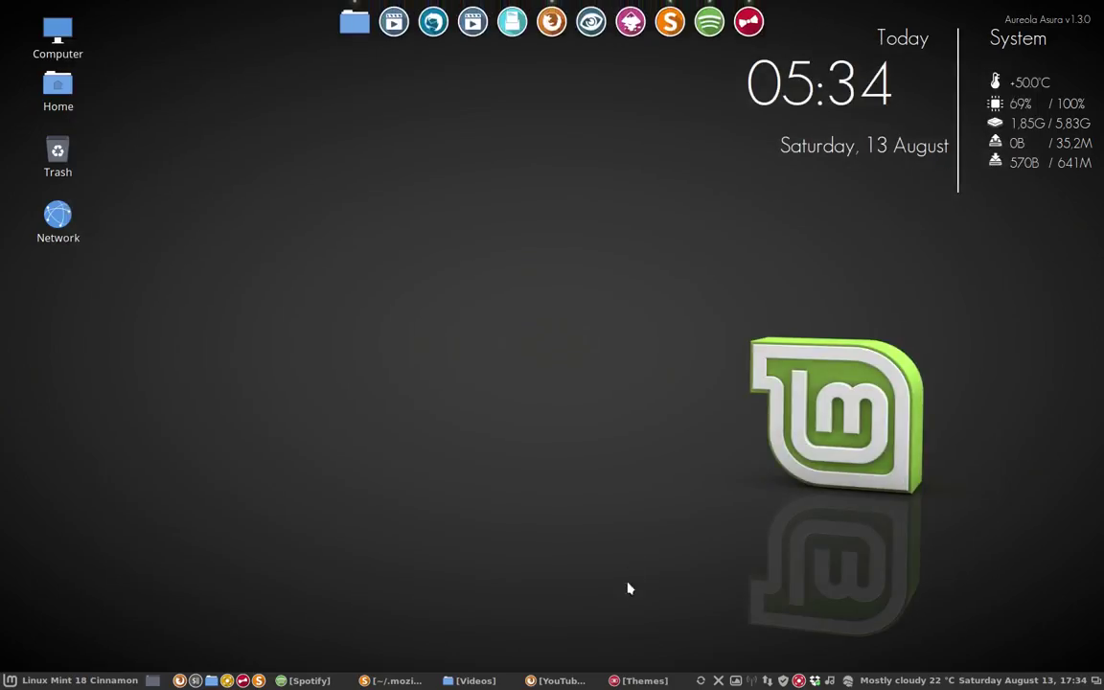
pyautogui.click(555, 681)
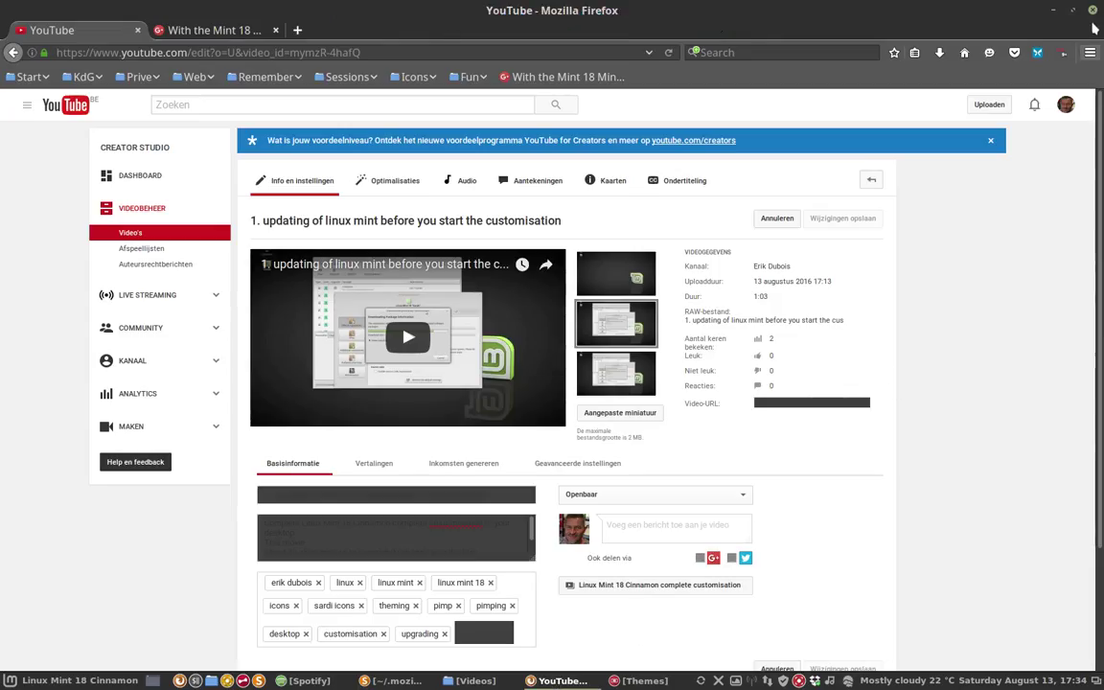
pyautogui.hotkey('alt', 'F4')
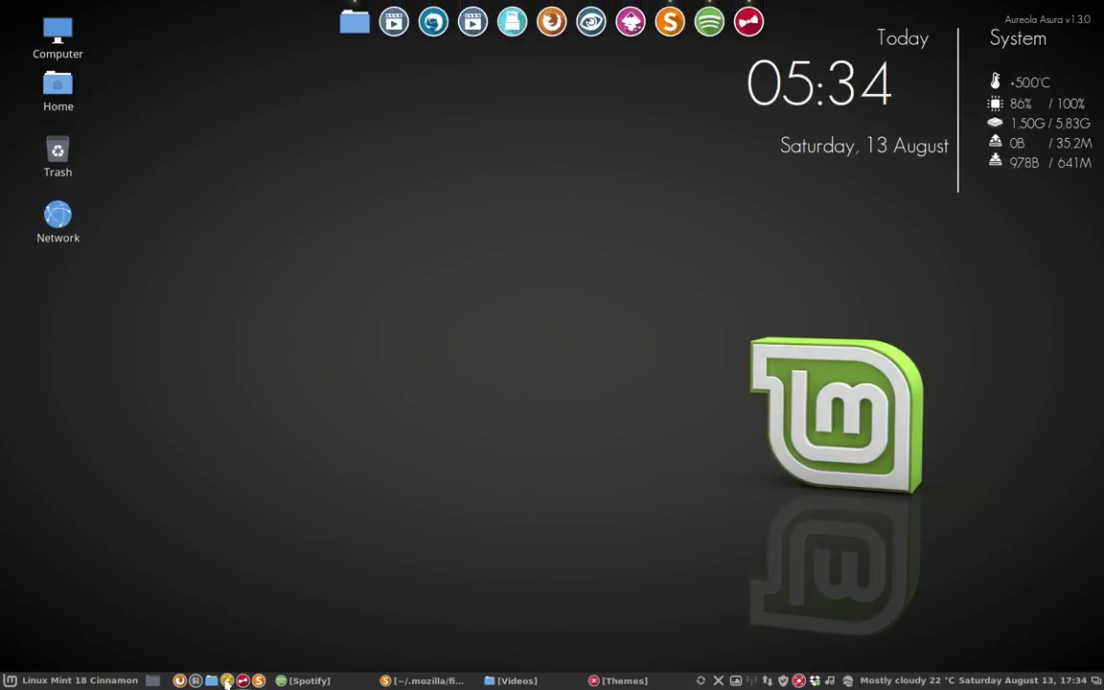
pyautogui.click(180, 681)
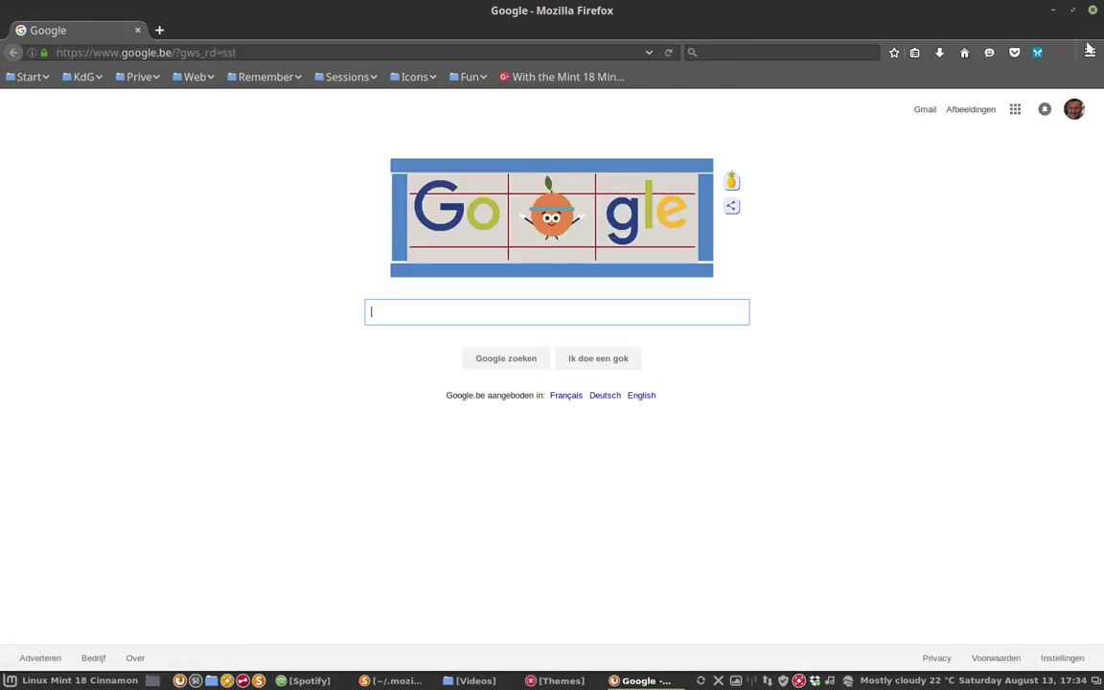
# Open YouTube from the Google apps grid and bring up the account menu
pyautogui.click(1016, 109)
pyautogui.click(937, 178)
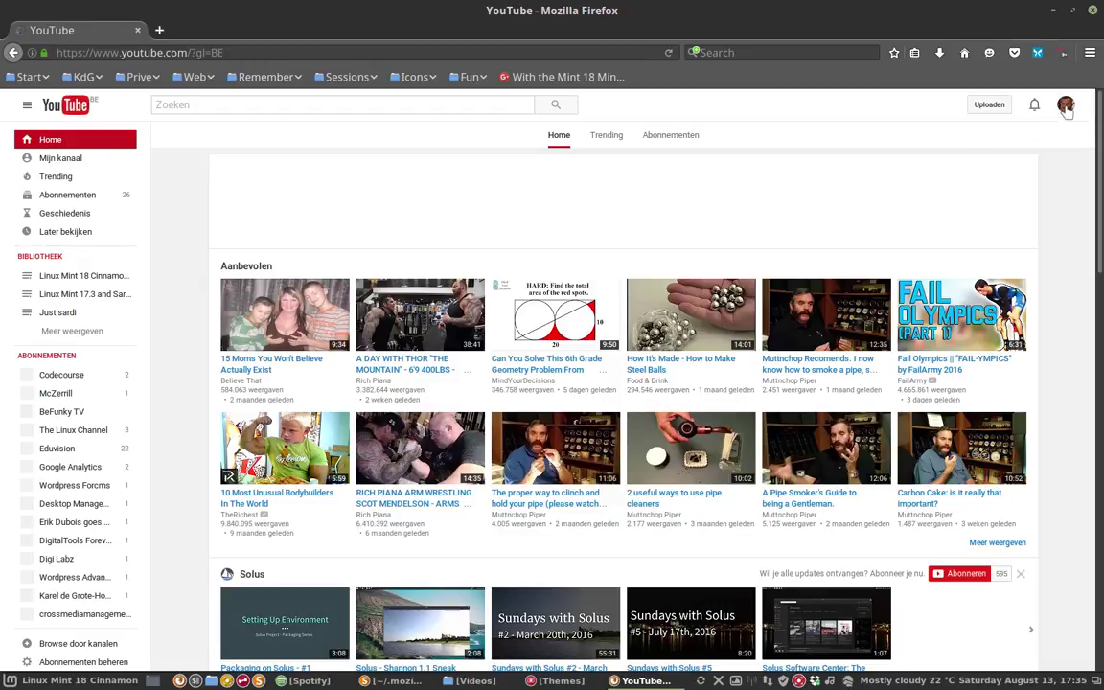
pyautogui.click(1066, 107)
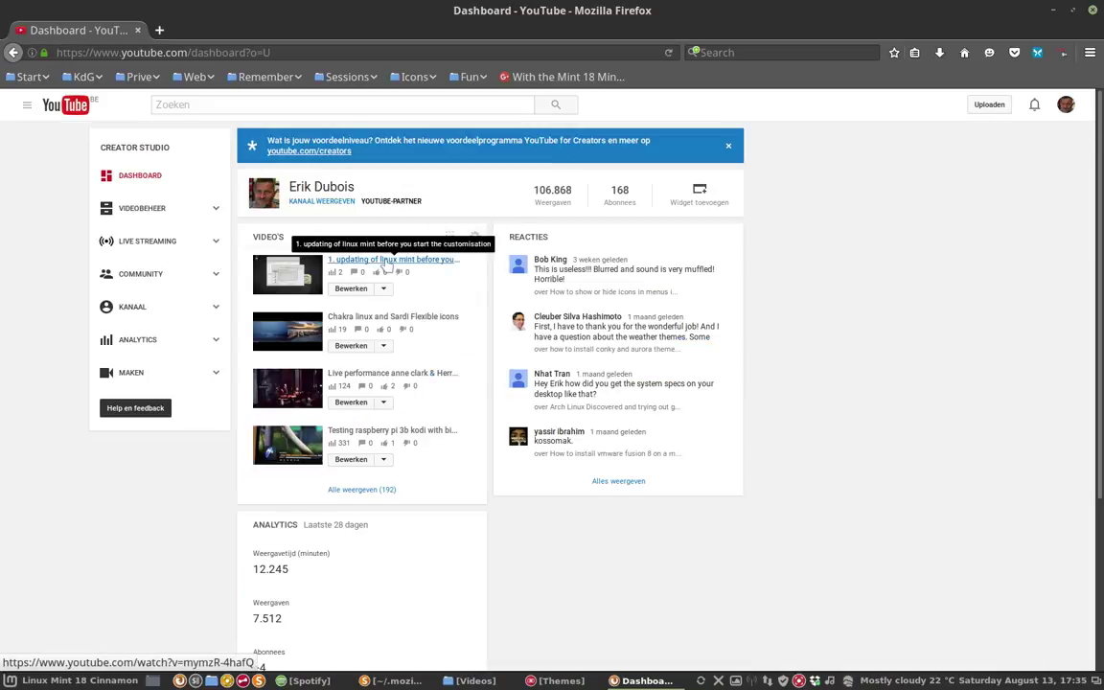
# Open the first video's edit page and select its description and title text
pyautogui.click(358, 289)
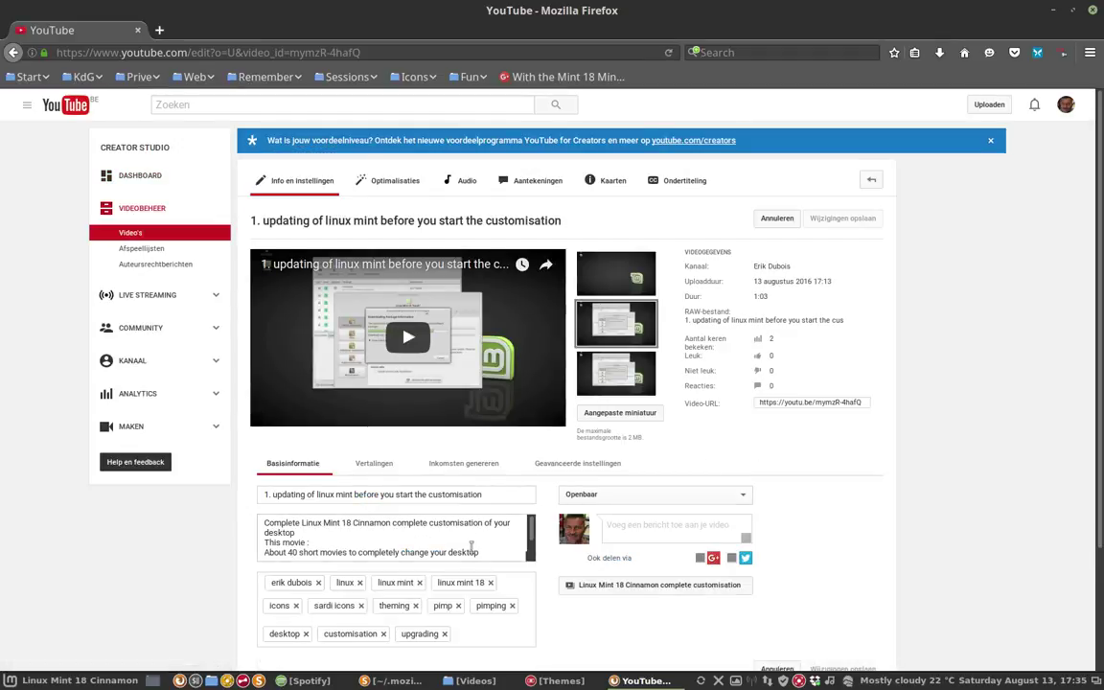
pyautogui.moveTo(474, 553); pyautogui.dragTo(486, 493)
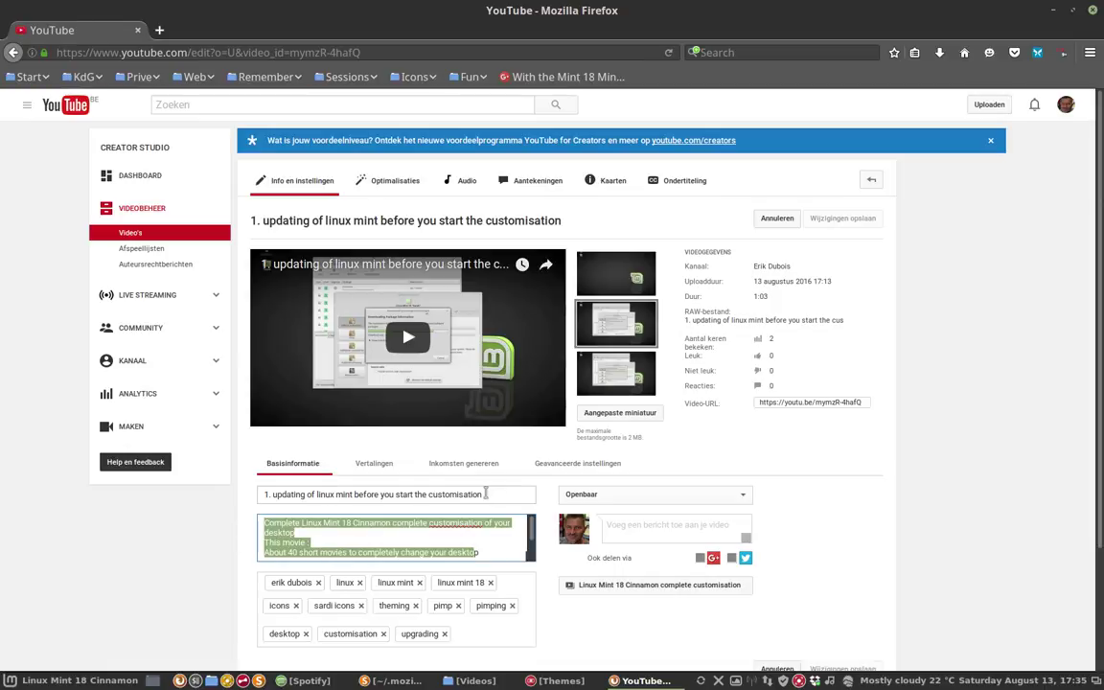
pyautogui.tripleClick(263, 494)
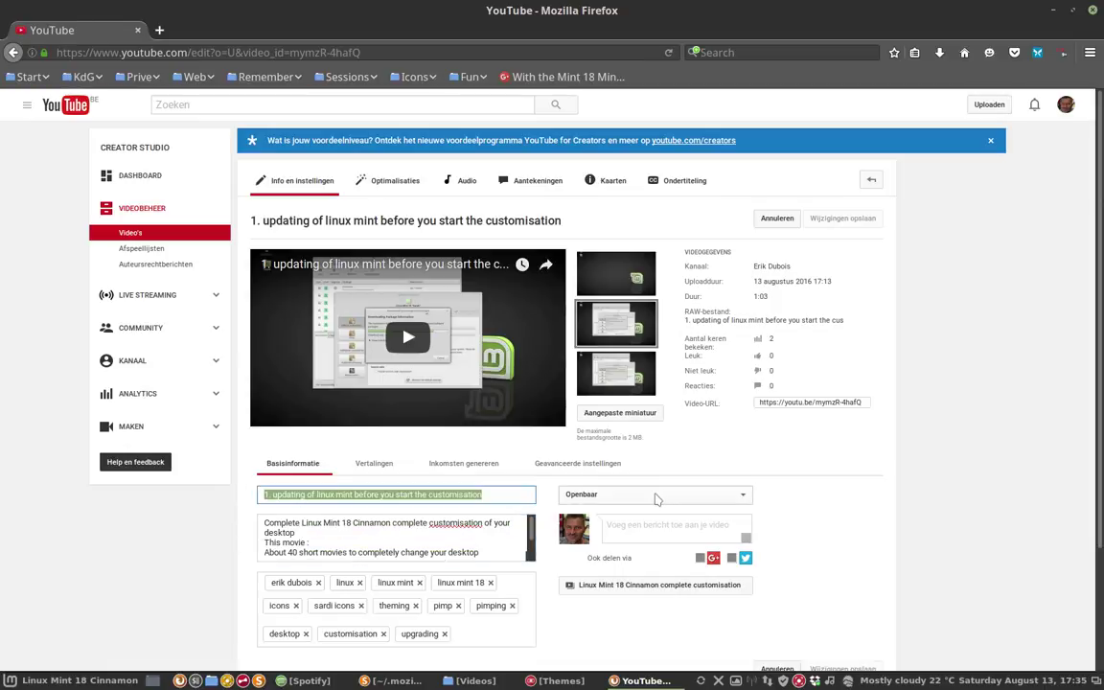